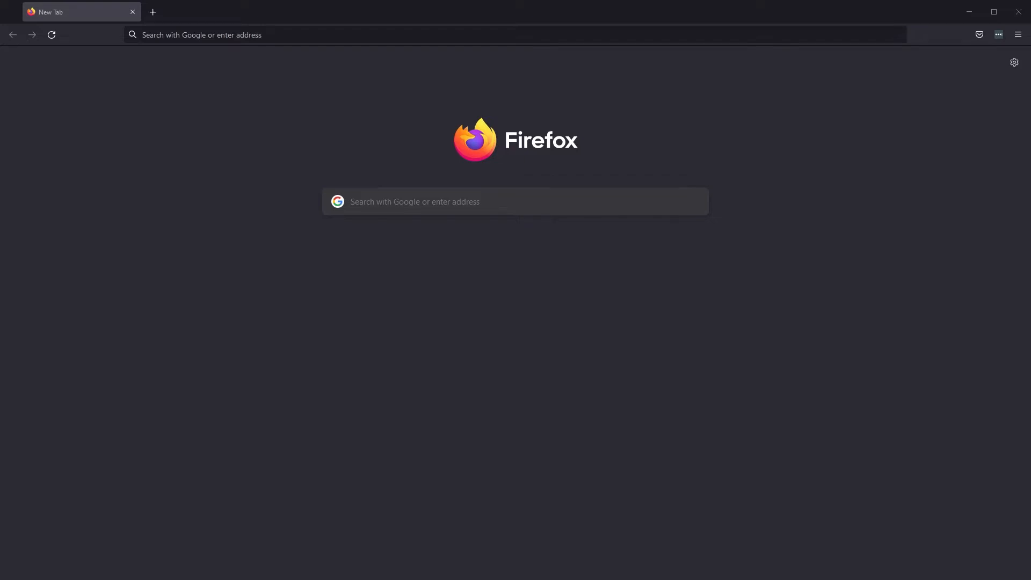
# Load jsatravel.myfreshworks.com/crm/sales in Firefox to reach the JSA Travel sign-in page.
pyautogui.click(278, 36)
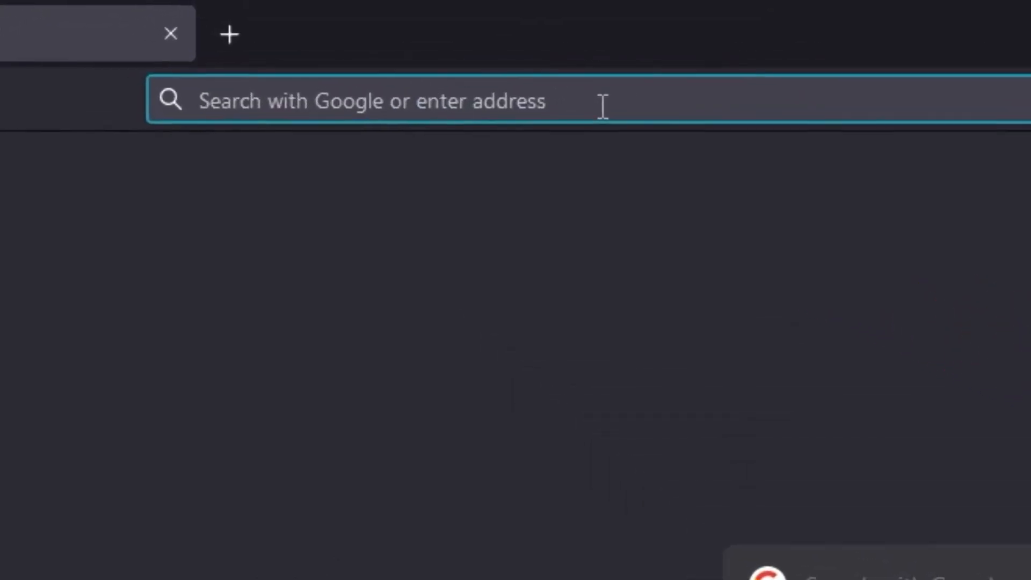
pyautogui.write('jsatr')
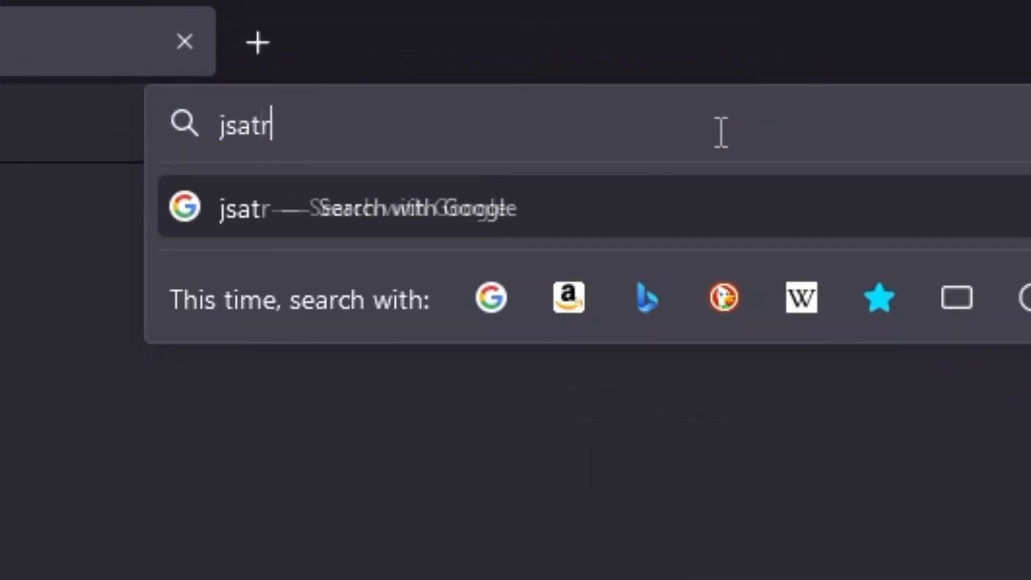
pyautogui.write('avel.')
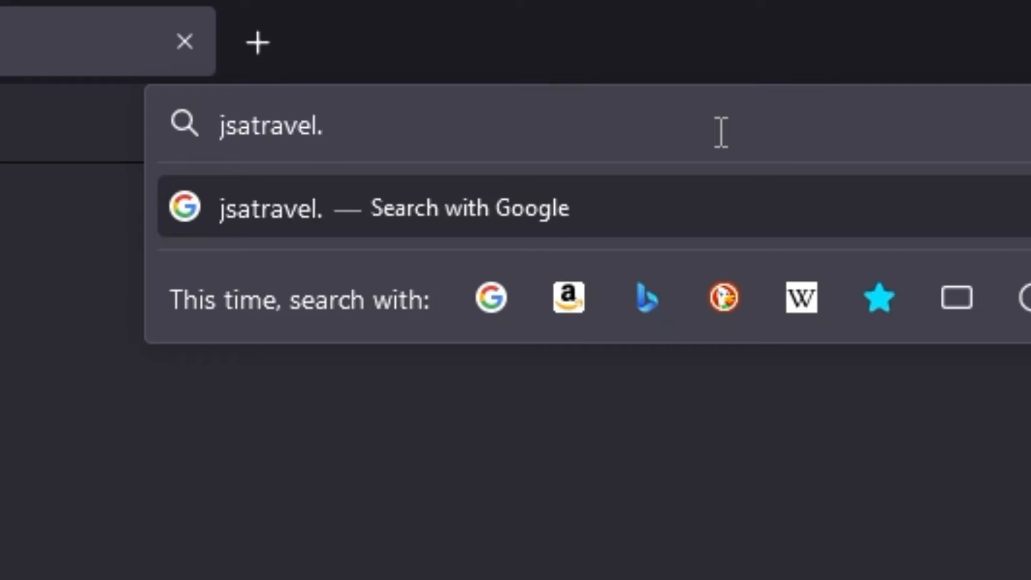
pyautogui.write('myfreshw')
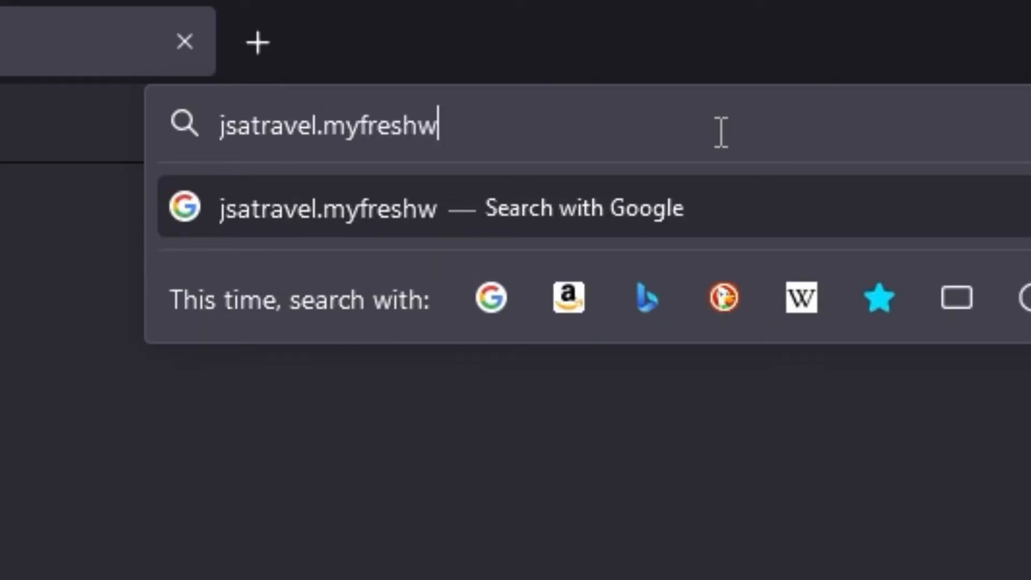
pyautogui.write('orks')
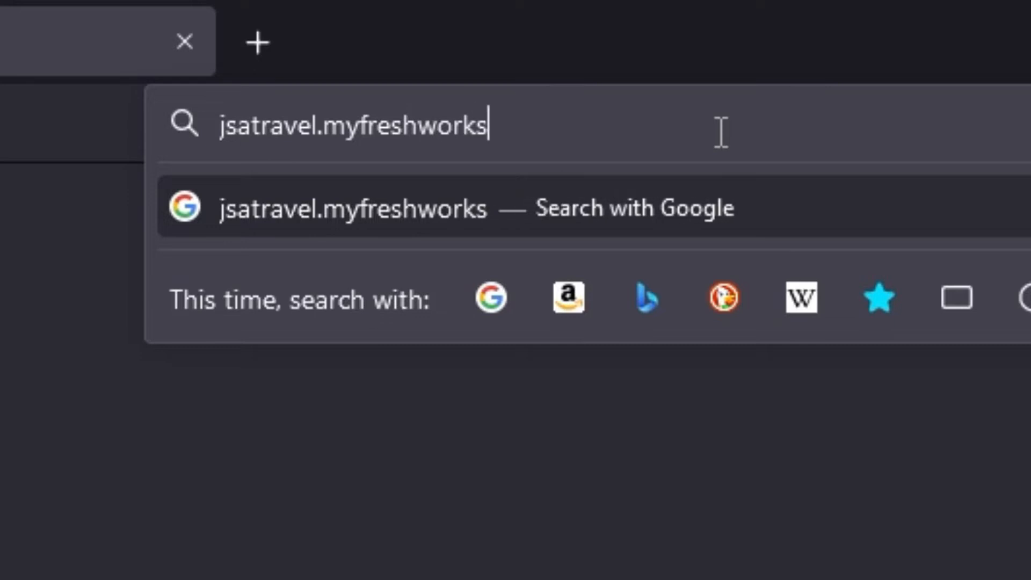
pyautogui.write('.com/c')
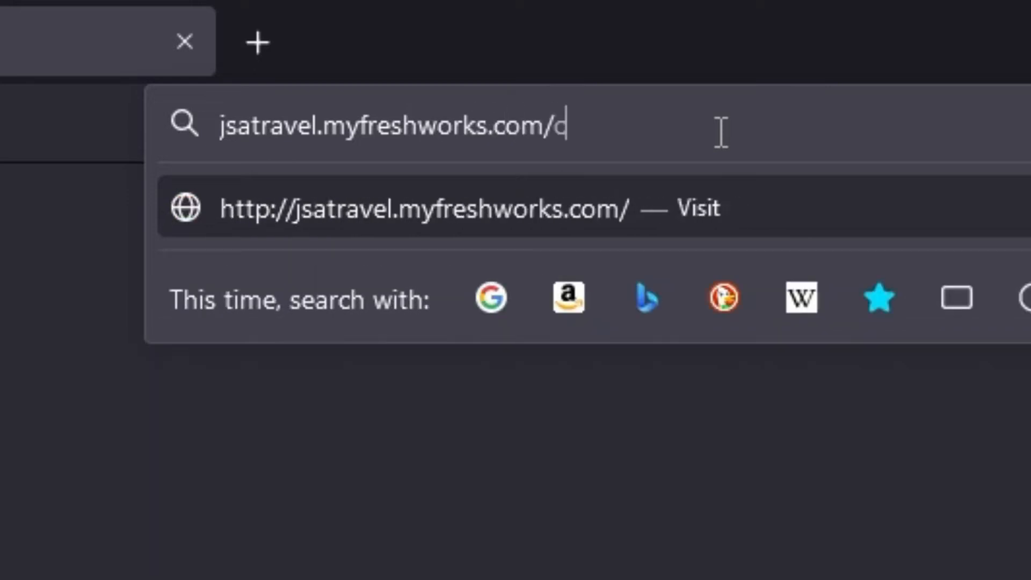
pyautogui.write('rm/sales')
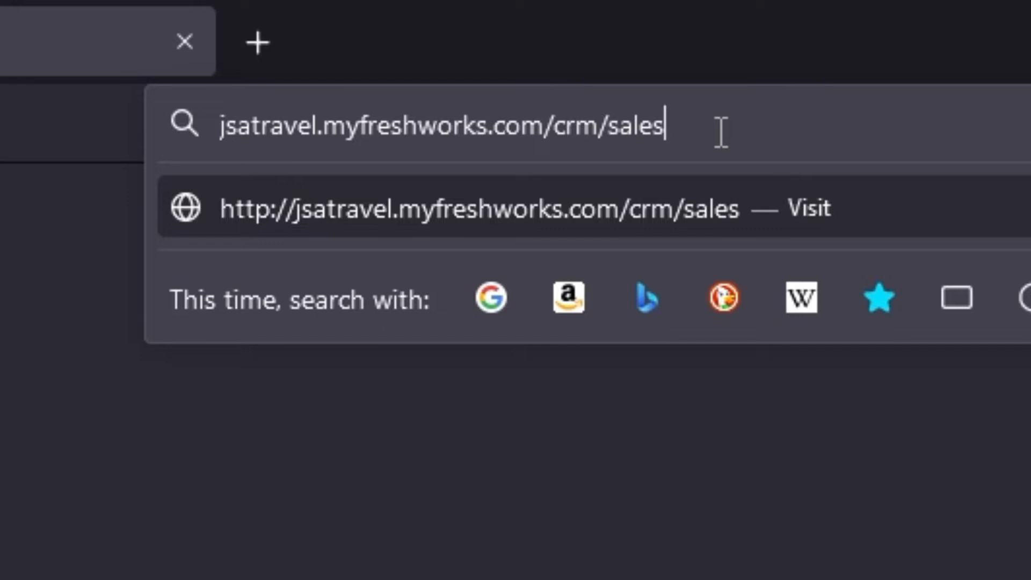
pyautogui.press('Return')
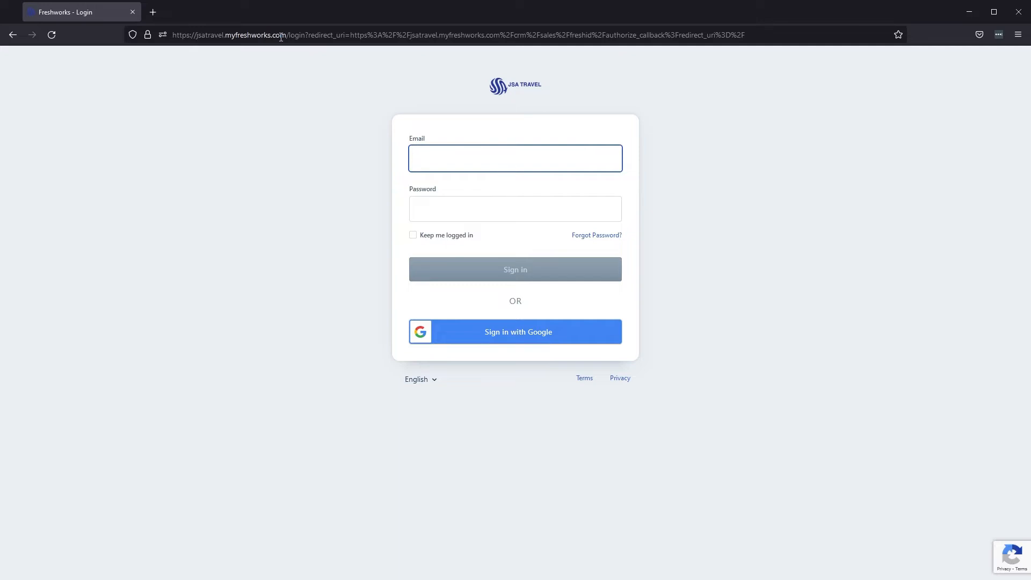
# Sign in with the account email and password, correcting a typo in the email.
pyautogui.press('Tab')
pyautogui.write('***********')
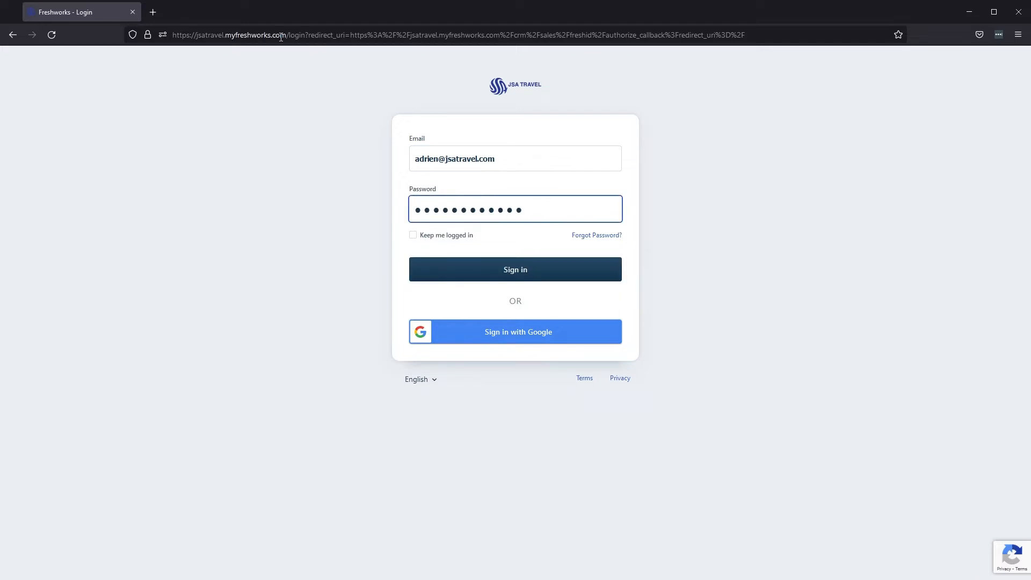
pyautogui.click(498, 275)
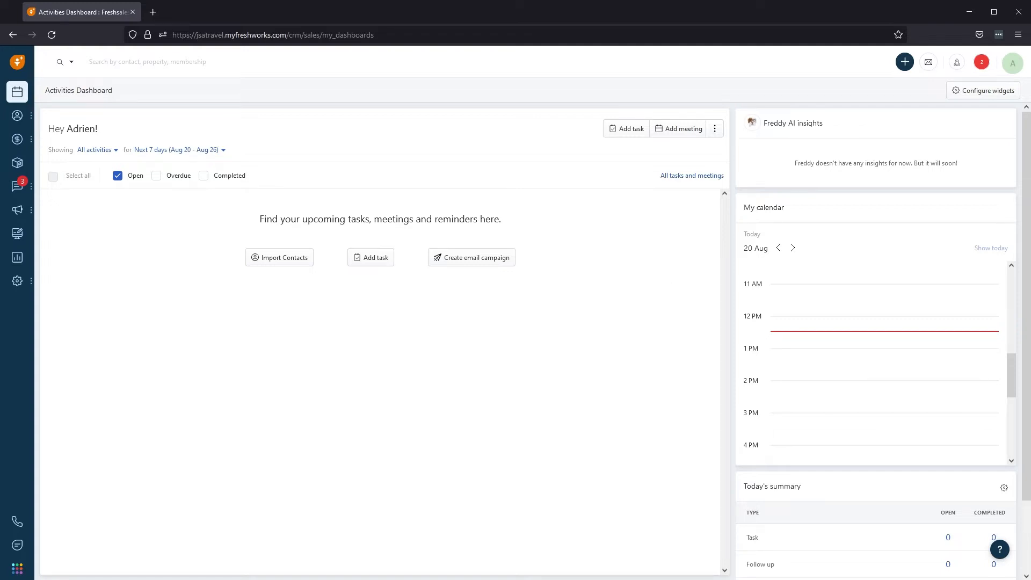
# Compose a new email and pick the matching David contact from the To suggestions.
pyautogui.click(600, 364)
pyautogui.click(930, 62)
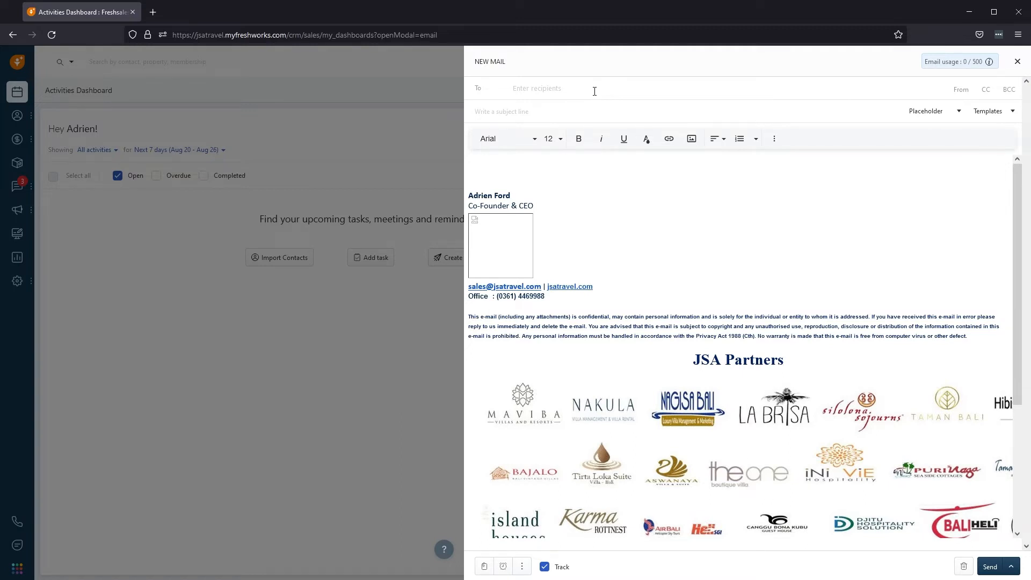
pyautogui.click(557, 87)
pyautogui.write('David')
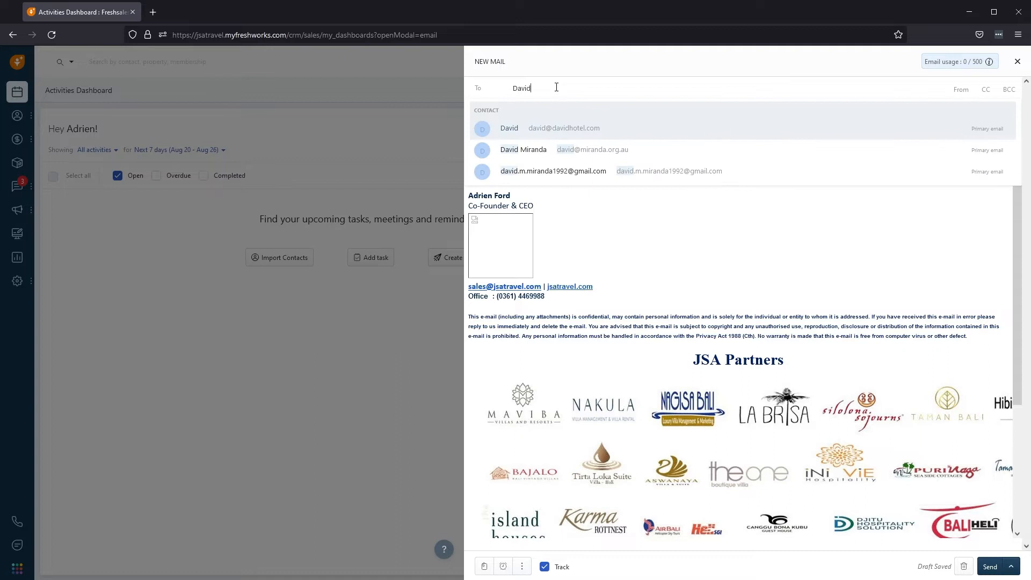
pyautogui.click(565, 155)
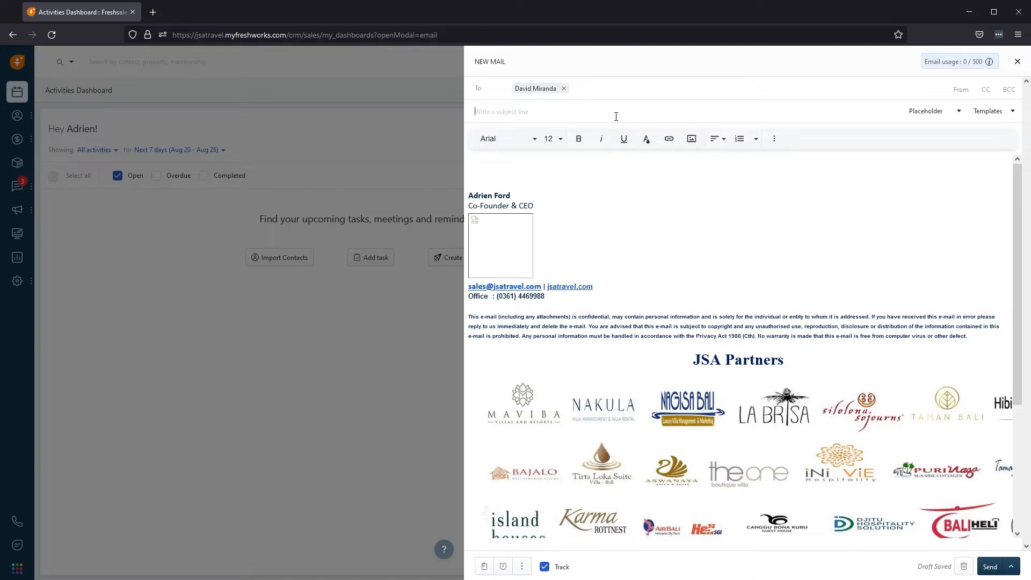
# Give the draft subject 'Test Email' and a short greeting, then choose the JSA Introduction template.
pyautogui.write('Test Email')
pyautogui.click(560, 166)
pyautogui.write('Hi David')
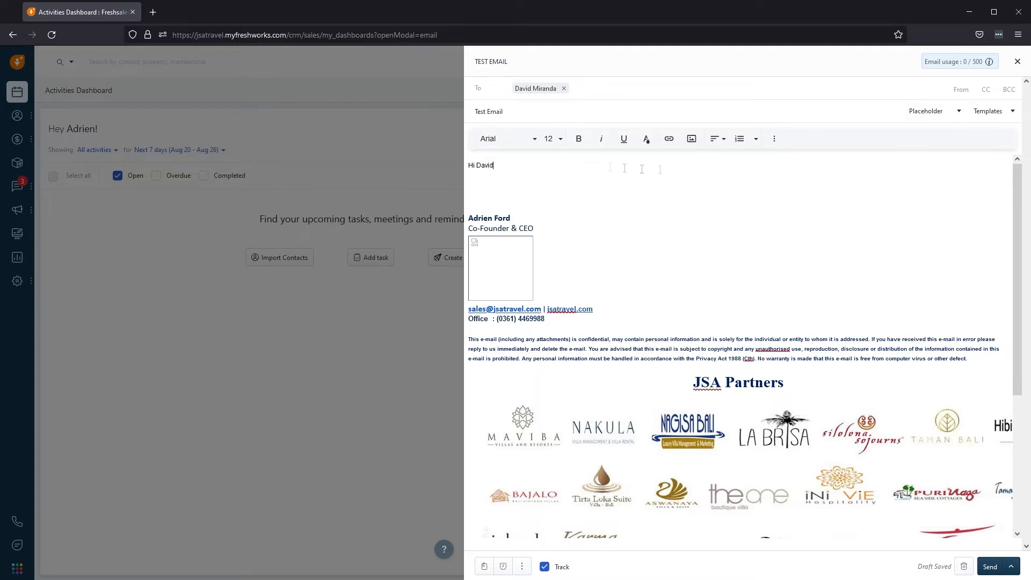
pyautogui.click(1012, 113)
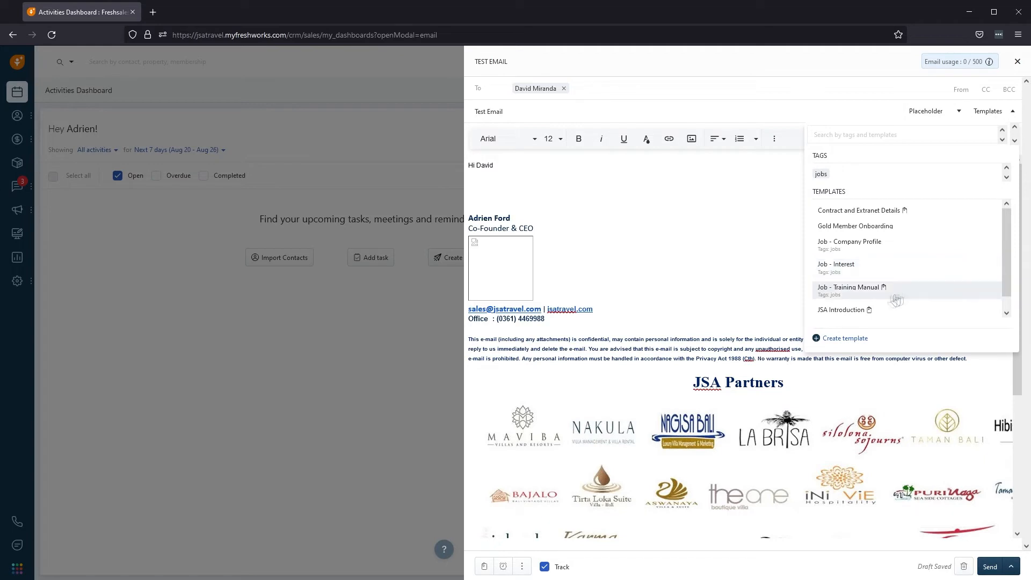
pyautogui.click(841, 310)
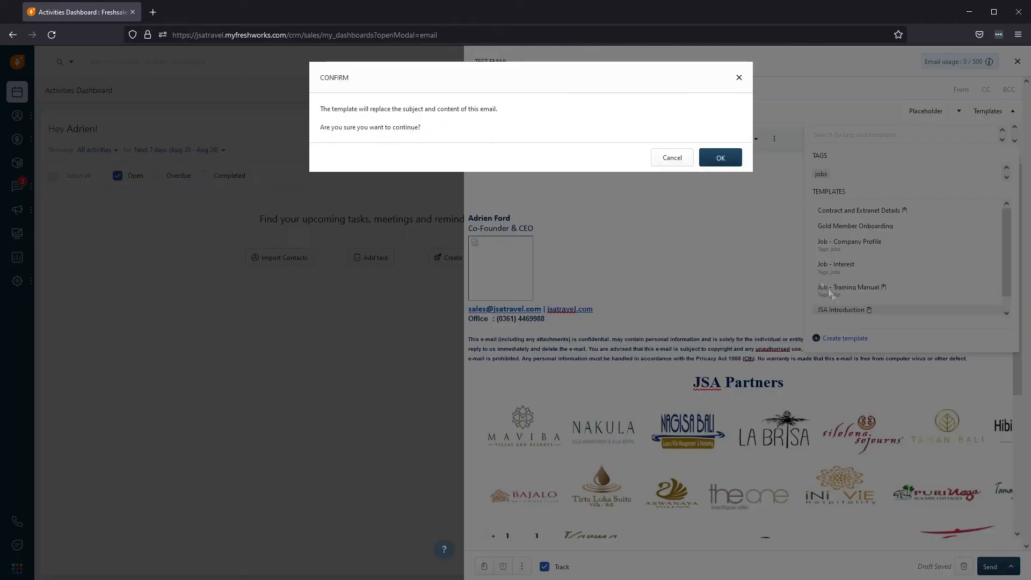
# Confirm replacing the draft with the JSA Introduction template and send it despite the unsubscribed warning.
pyautogui.click(718, 157)
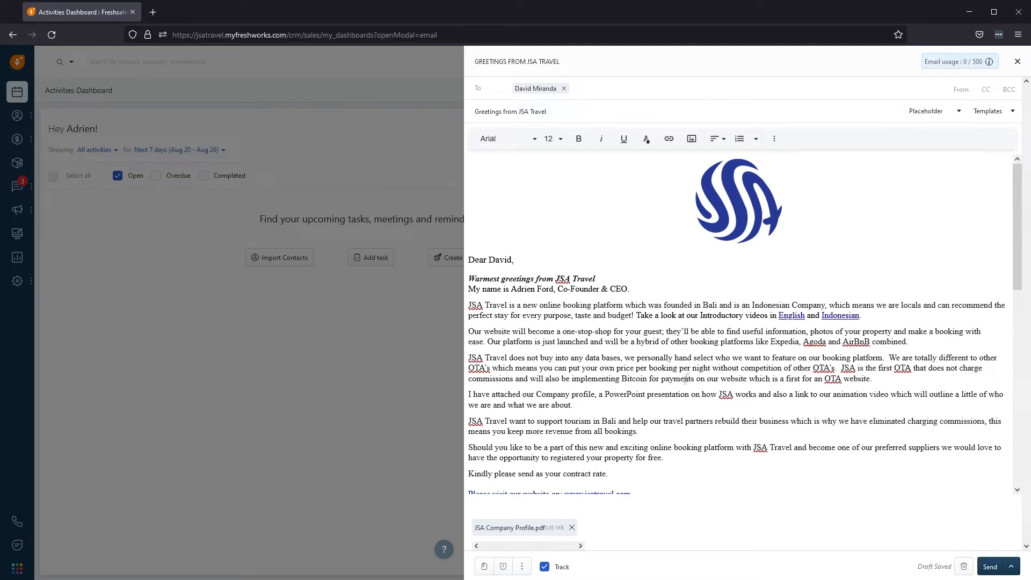
pyautogui.scroll(-1, 688, 376)
pyautogui.scroll(-3, 688, 375)
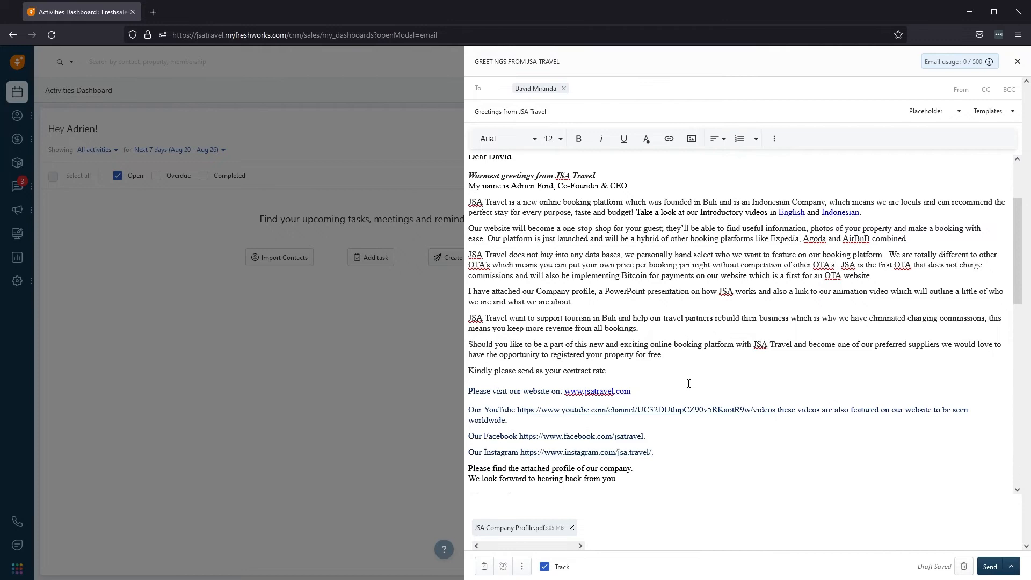
pyautogui.scroll(4, 688, 384)
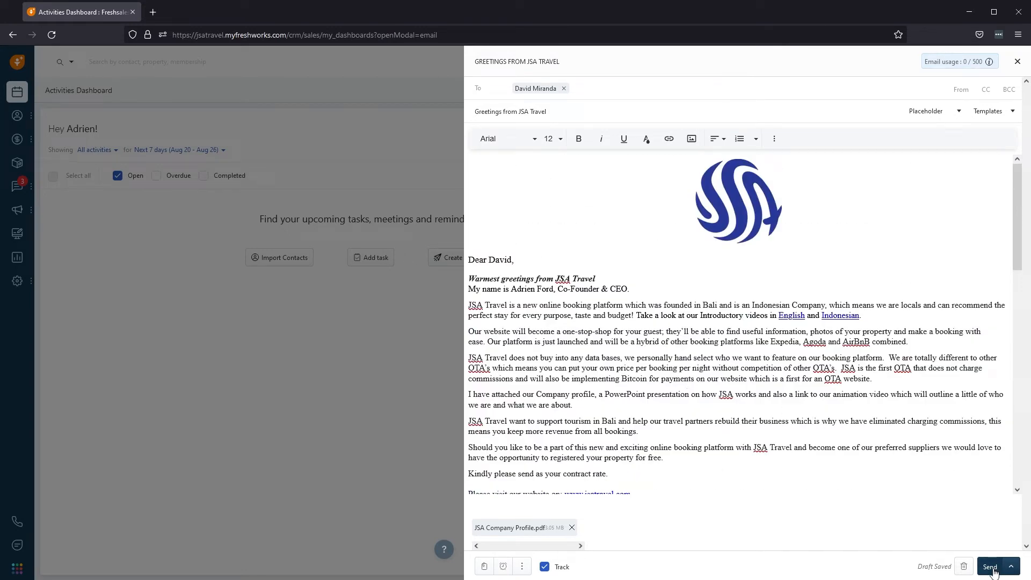
pyautogui.click(991, 567)
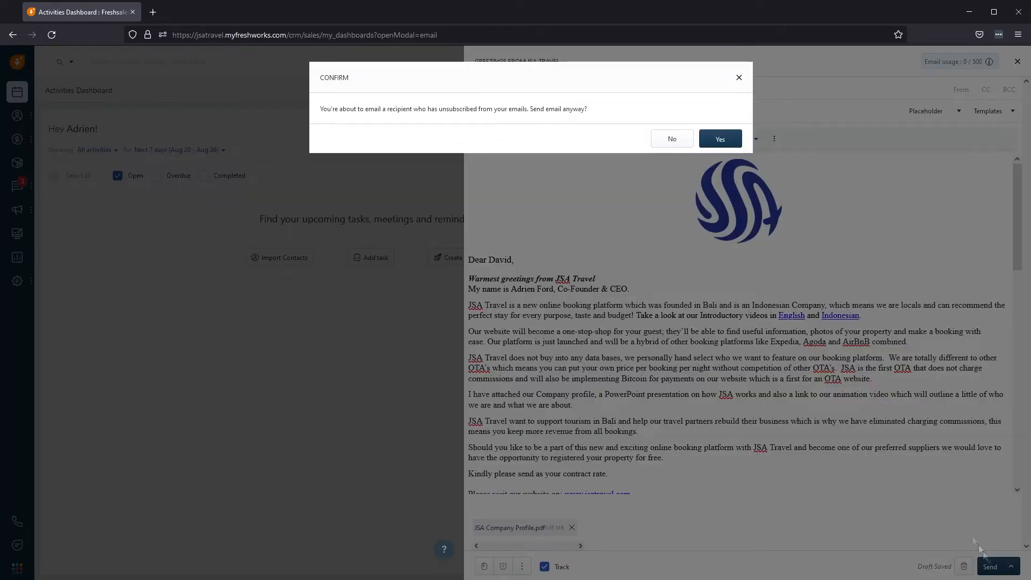
pyautogui.click(720, 140)
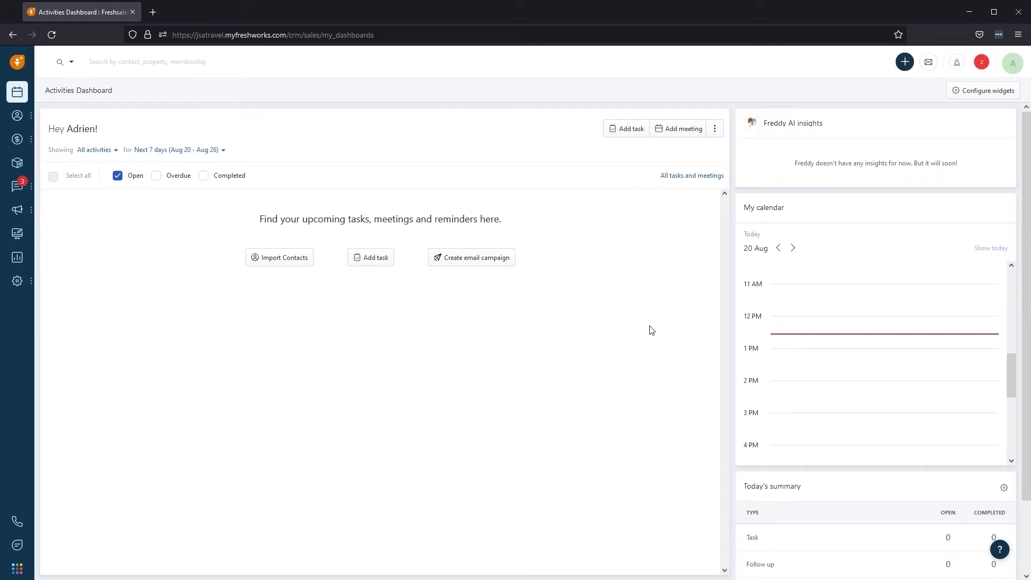
# Open the phone dialer with agent status kept Available and search it for the David contacts.
pyautogui.click(16, 530)
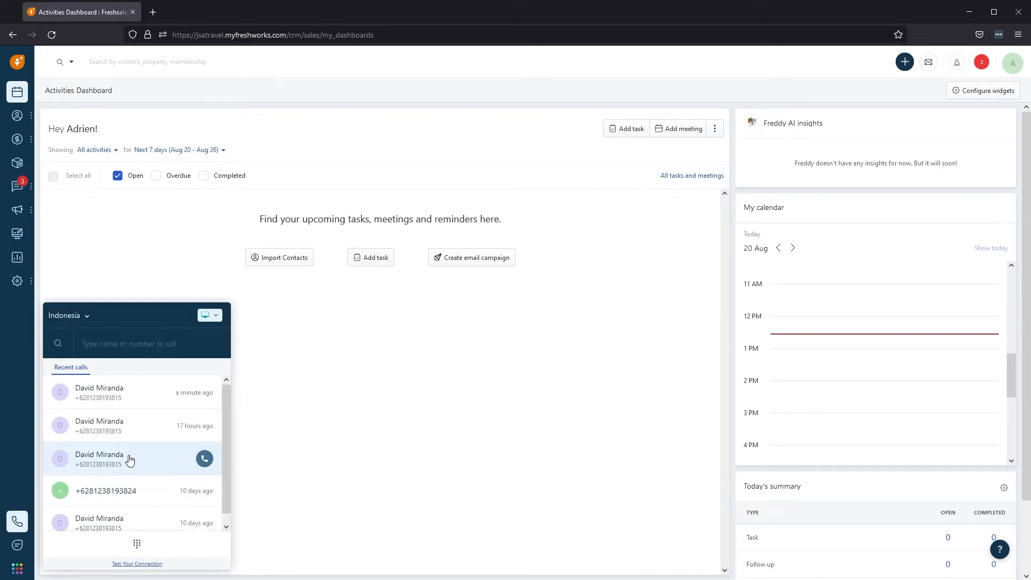
pyautogui.click(216, 315)
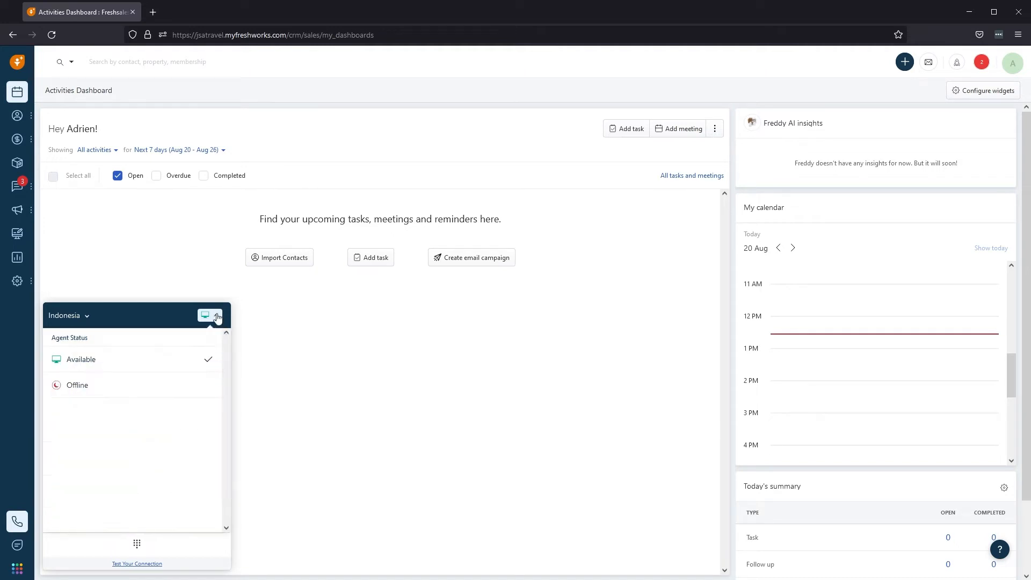
pyautogui.click(111, 370)
pyautogui.click(123, 350)
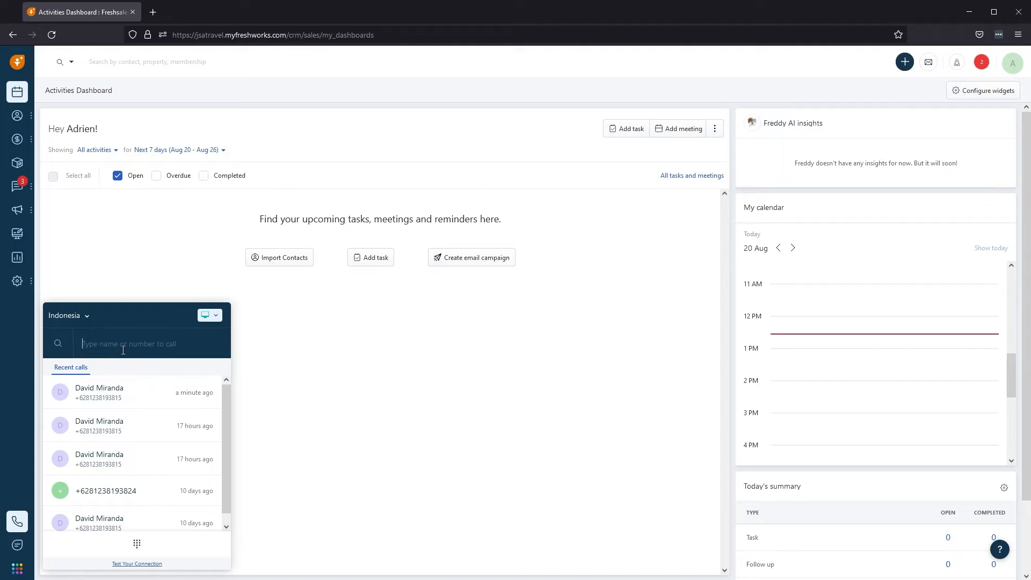
pyautogui.write('David')
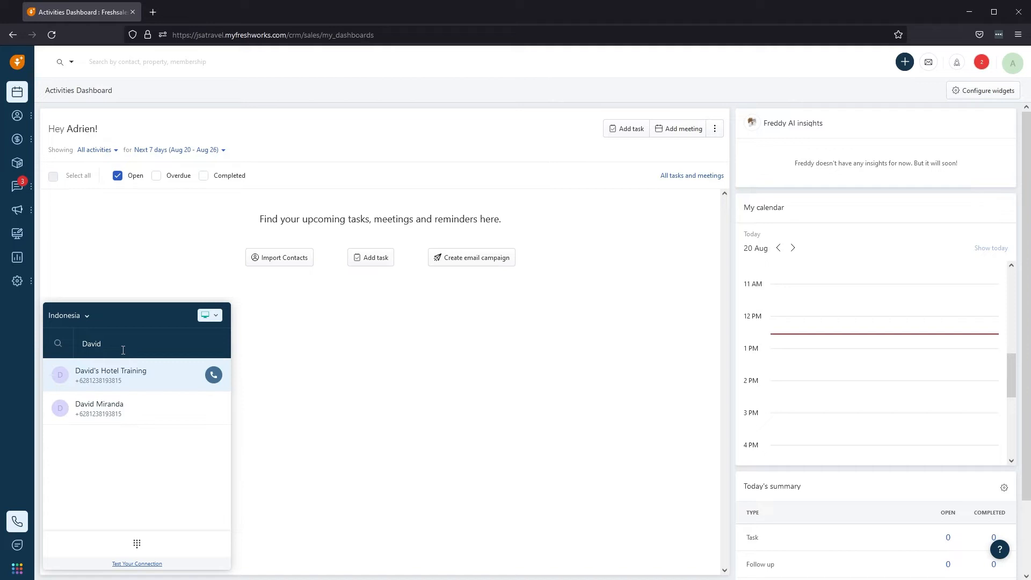
pyautogui.moveTo(126, 412)
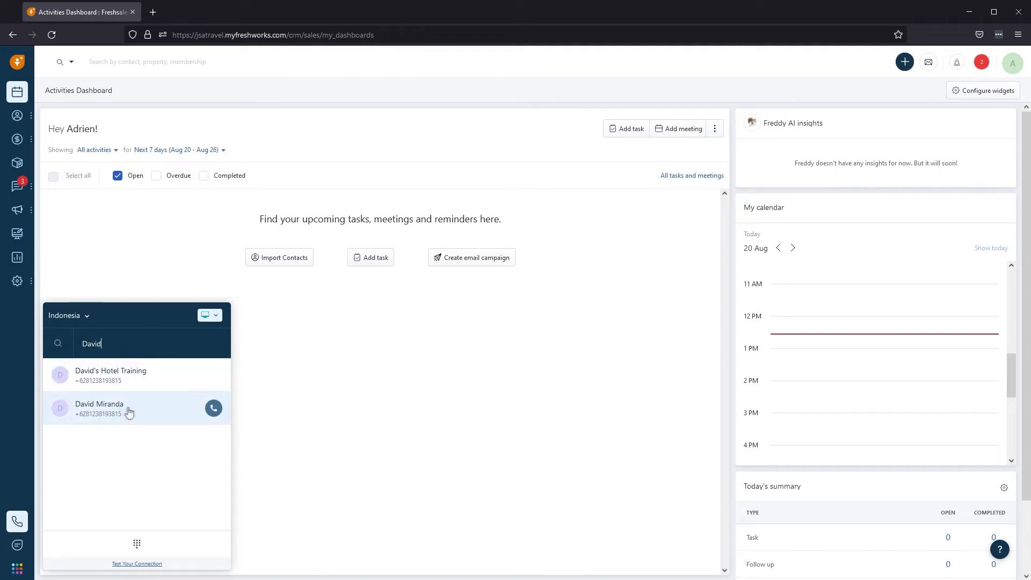
# Call the David contact and save the call log with notes 'Test Call' and outcome Interested.
pyautogui.click(214, 409)
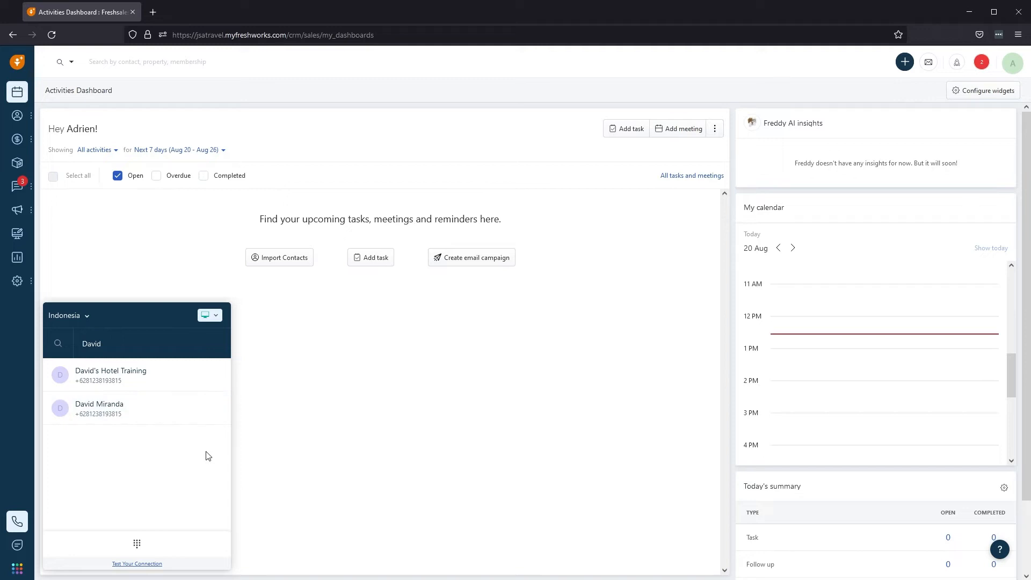
pyautogui.click(214, 410)
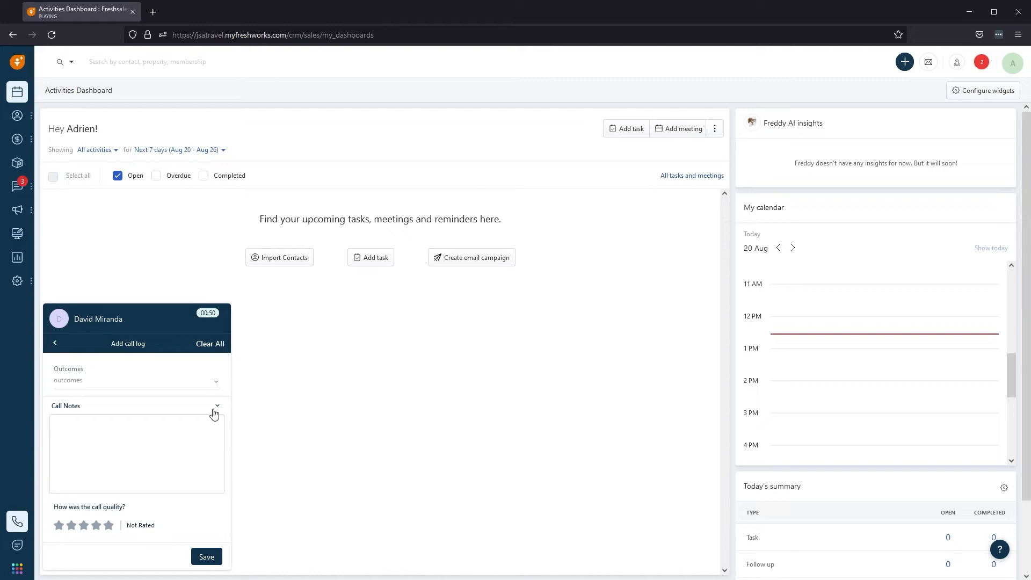
pyautogui.click(113, 434)
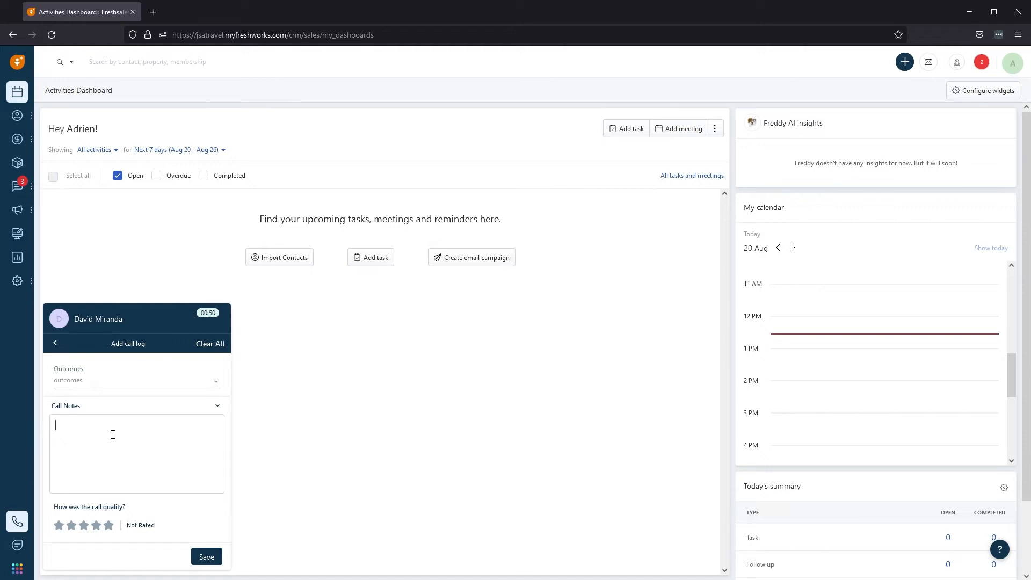
pyautogui.write('Test Call')
pyautogui.click(113, 381)
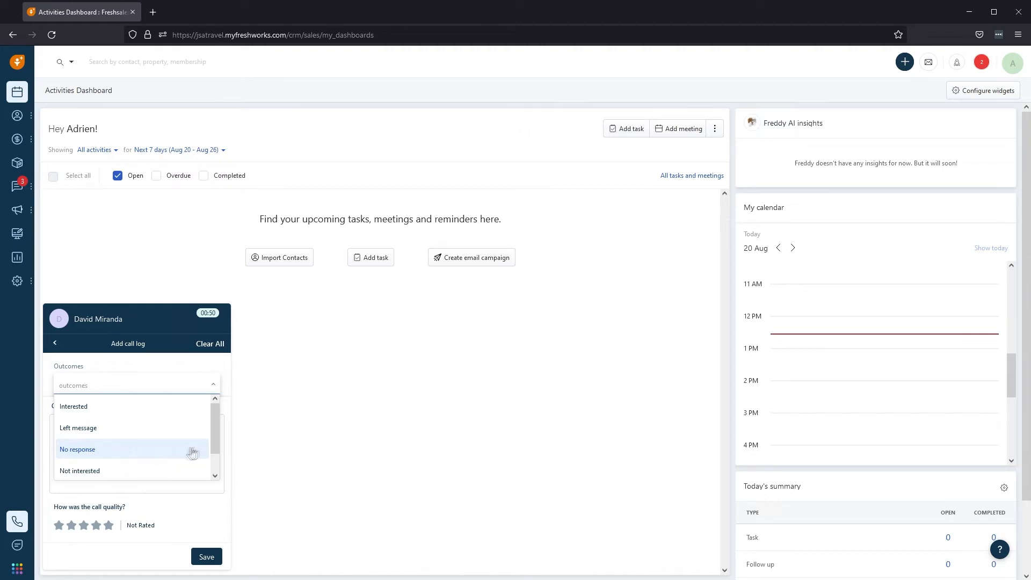
pyautogui.moveTo(214, 438); pyautogui.dragTo(215, 463)
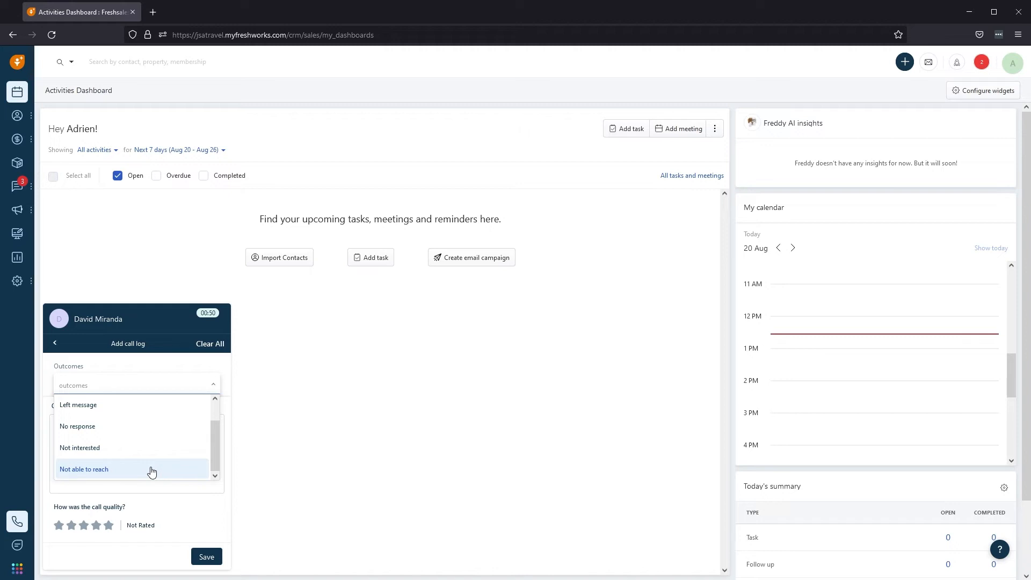
pyautogui.moveTo(215, 456); pyautogui.dragTo(213, 429)
pyautogui.click(134, 408)
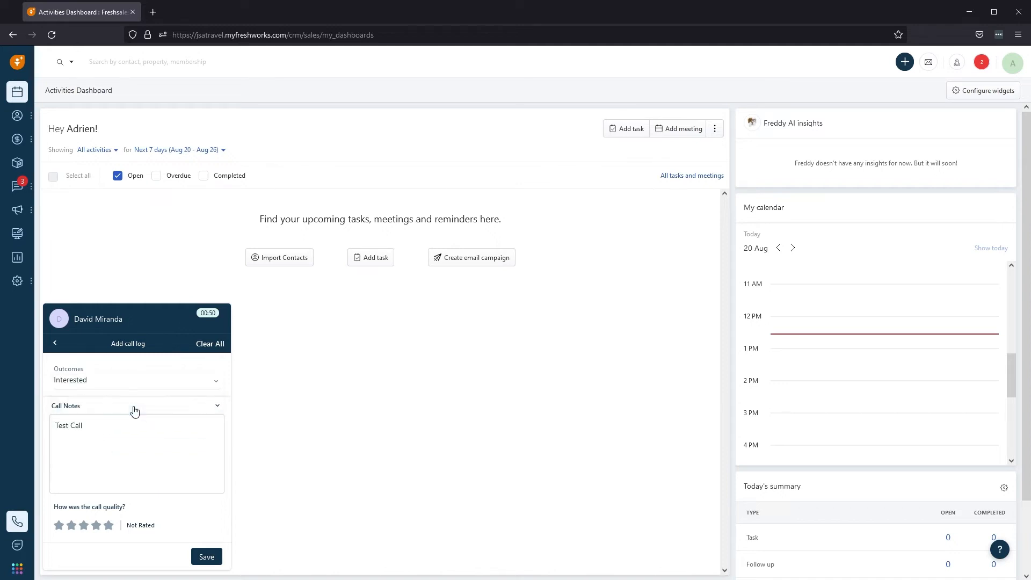
pyautogui.click(206, 558)
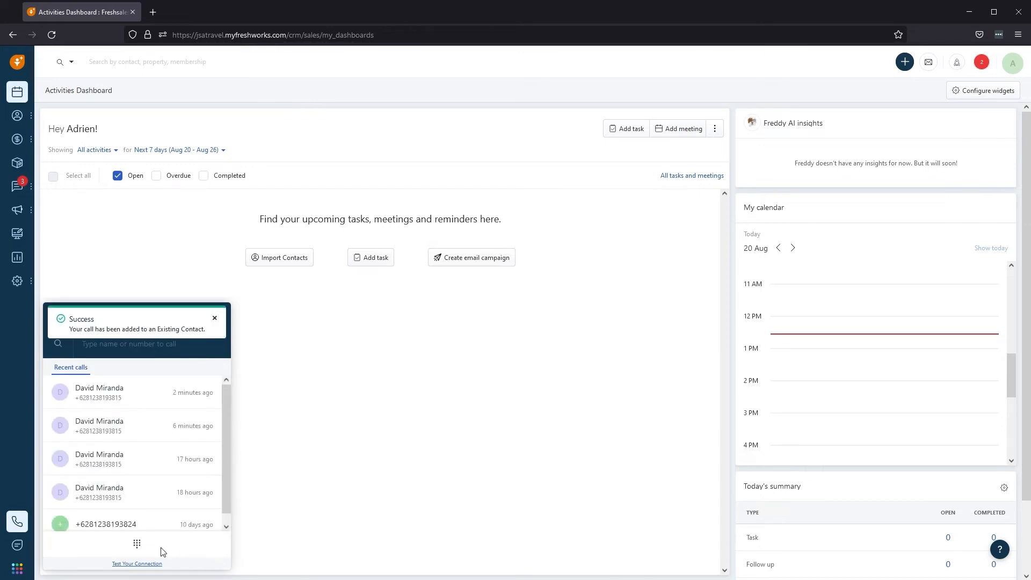
# Close the phone dialer panel and bring up the quick-create menu for new records.
pyautogui.click(17, 529)
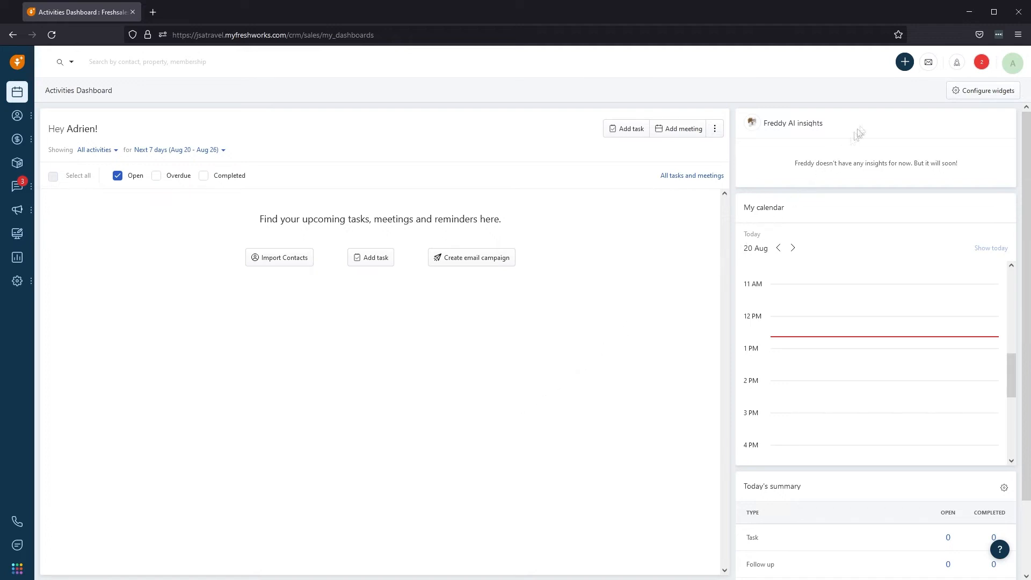
pyautogui.click(905, 63)
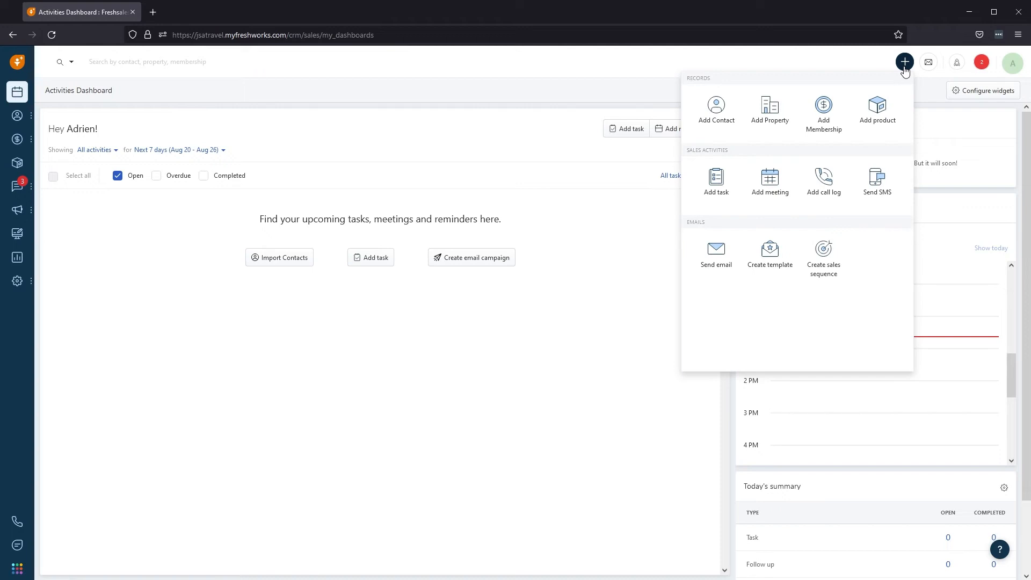
# Save property 'David's Fantastic Villas' with its phone and WhatsApp numbers and Accommodation Type Villa.
pyautogui.click(772, 112)
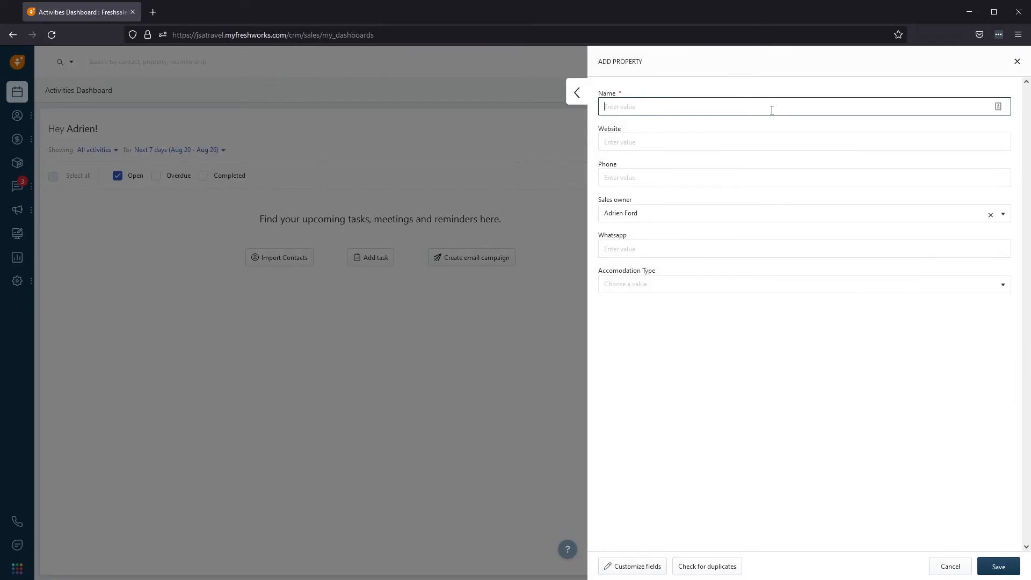
pyautogui.write("David's Fantastic")
pyautogui.write('Villas')
pyautogui.press('Tab')
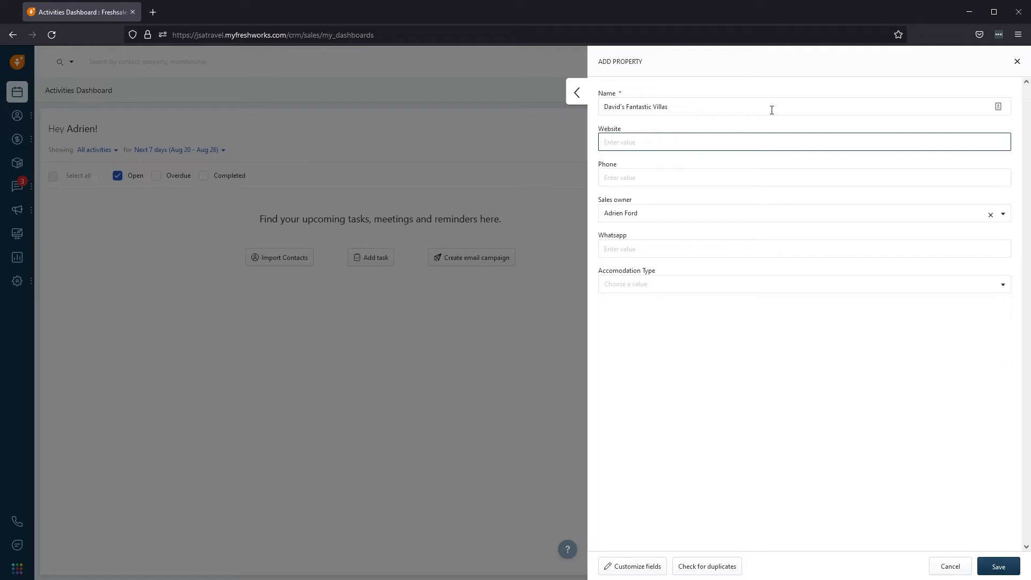
pyautogui.press('Tab')
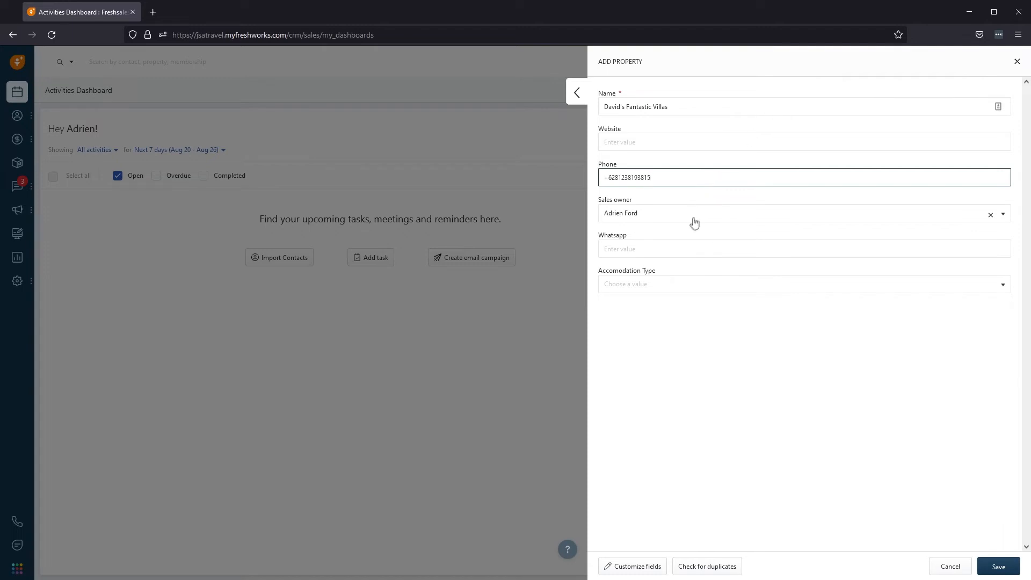
pyautogui.click(684, 245)
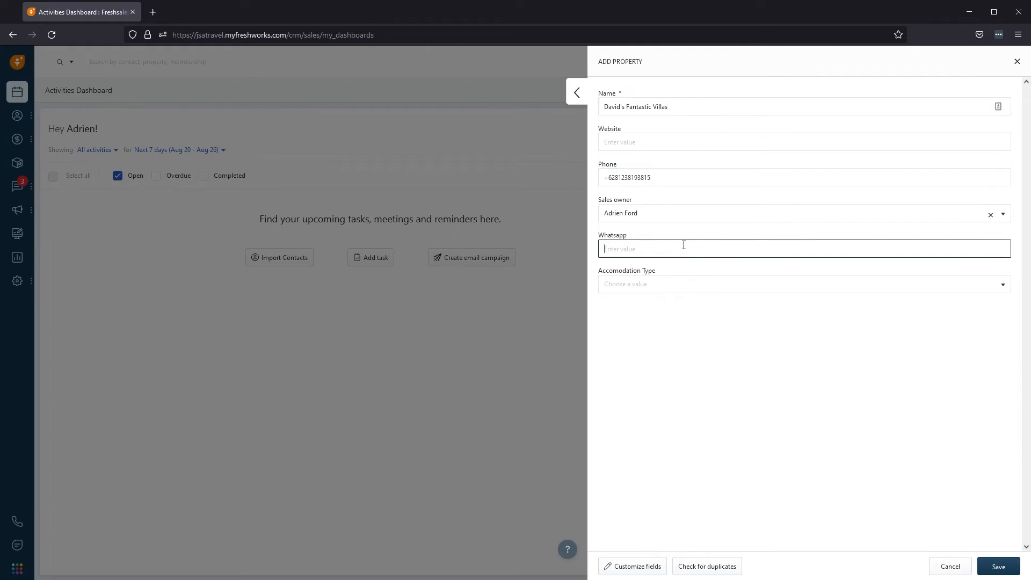
pyautogui.click(675, 288)
pyautogui.click(643, 348)
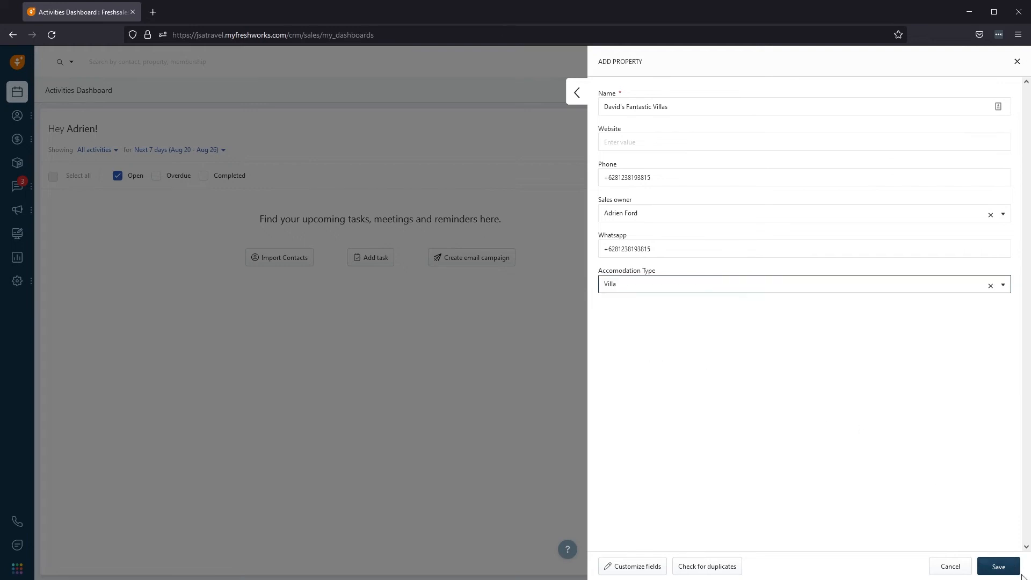
pyautogui.click(999, 567)
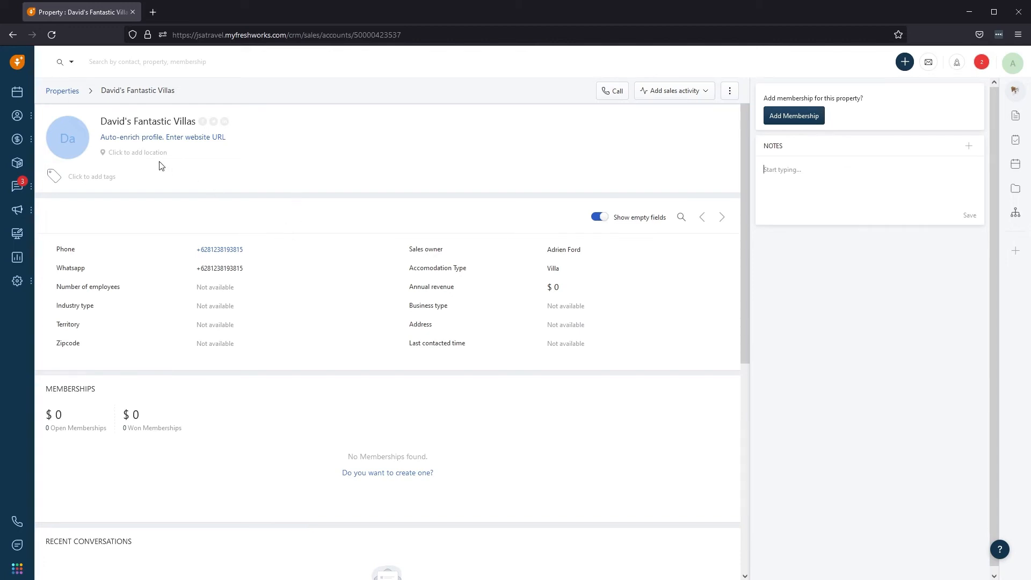
pyautogui.click(168, 140)
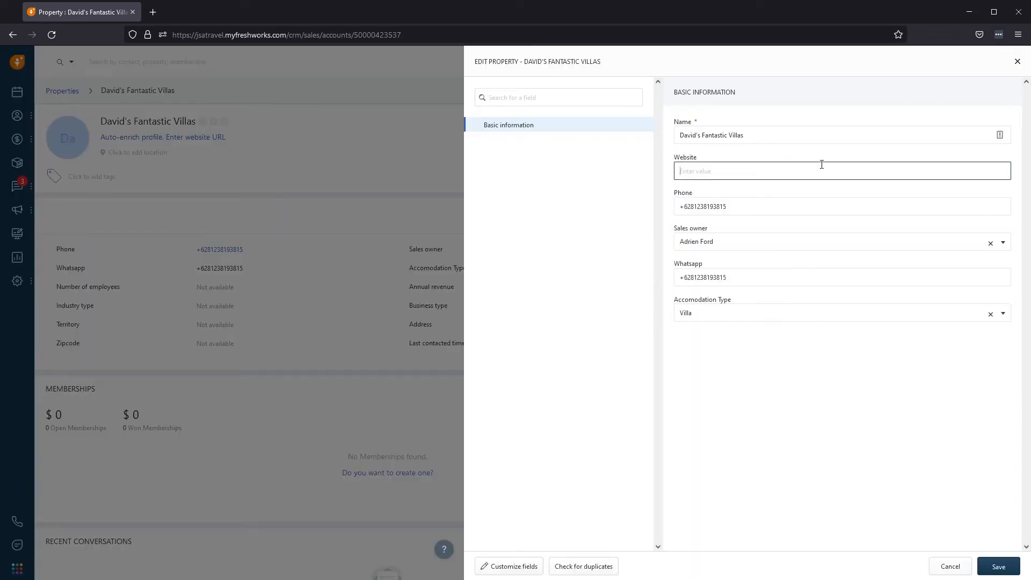
pyautogui.click(1018, 63)
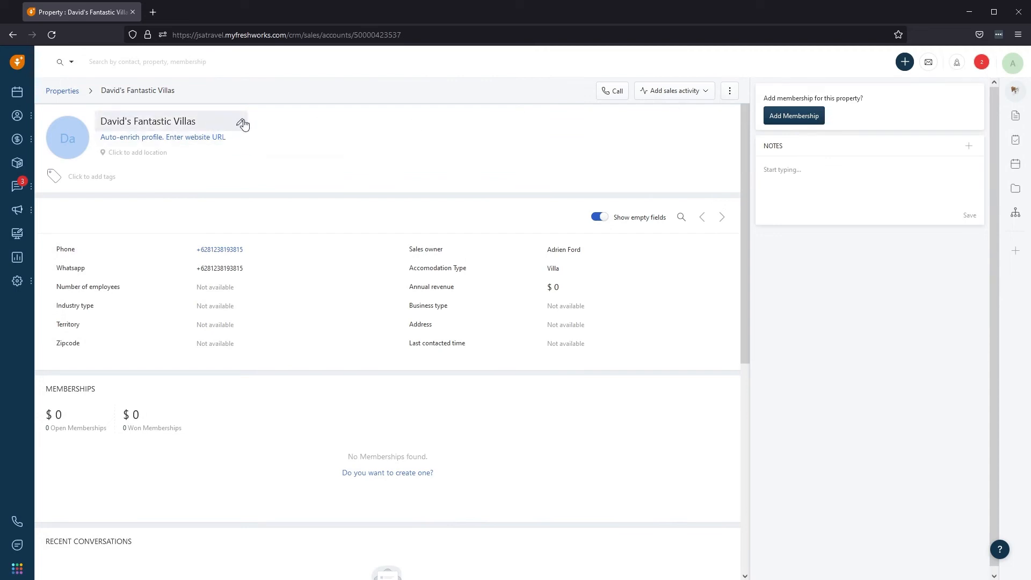
pyautogui.click(243, 124)
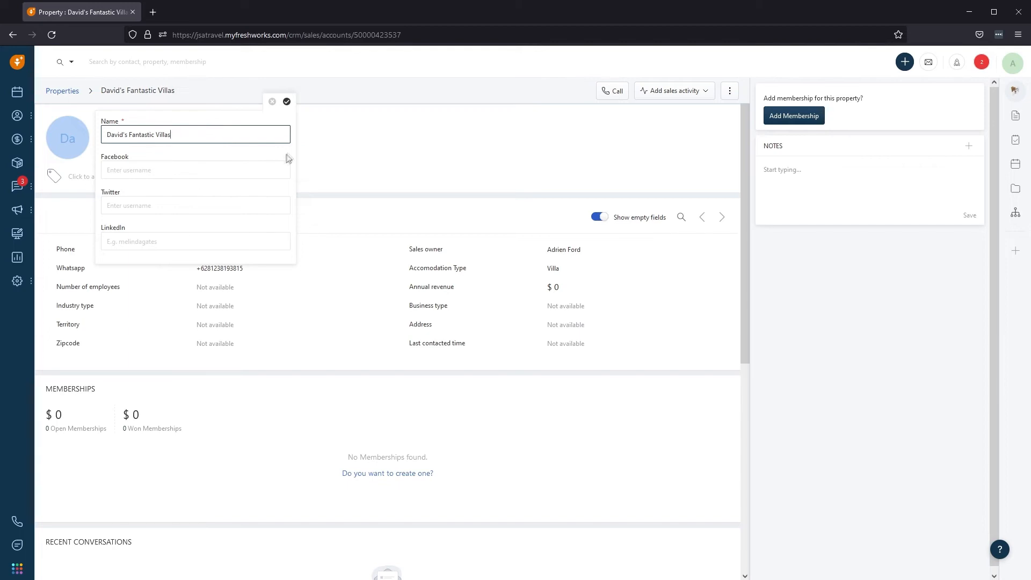
pyautogui.click(285, 104)
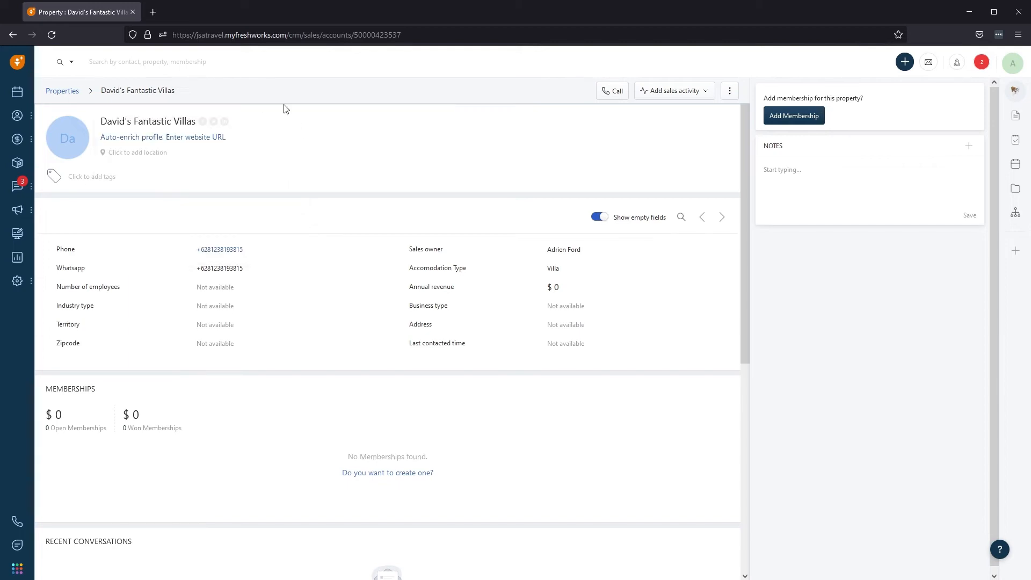
pyautogui.click(167, 150)
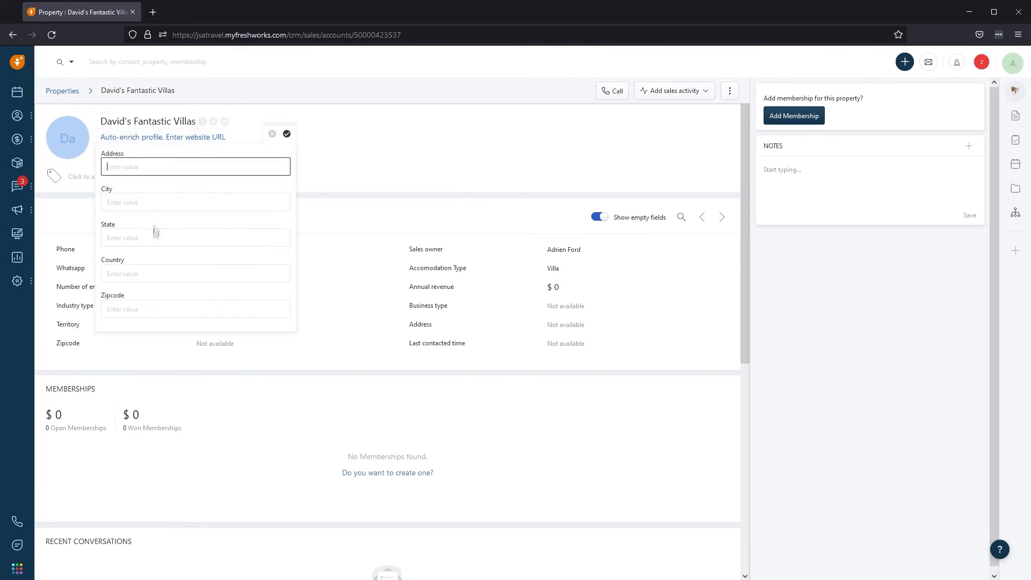
pyautogui.click(336, 152)
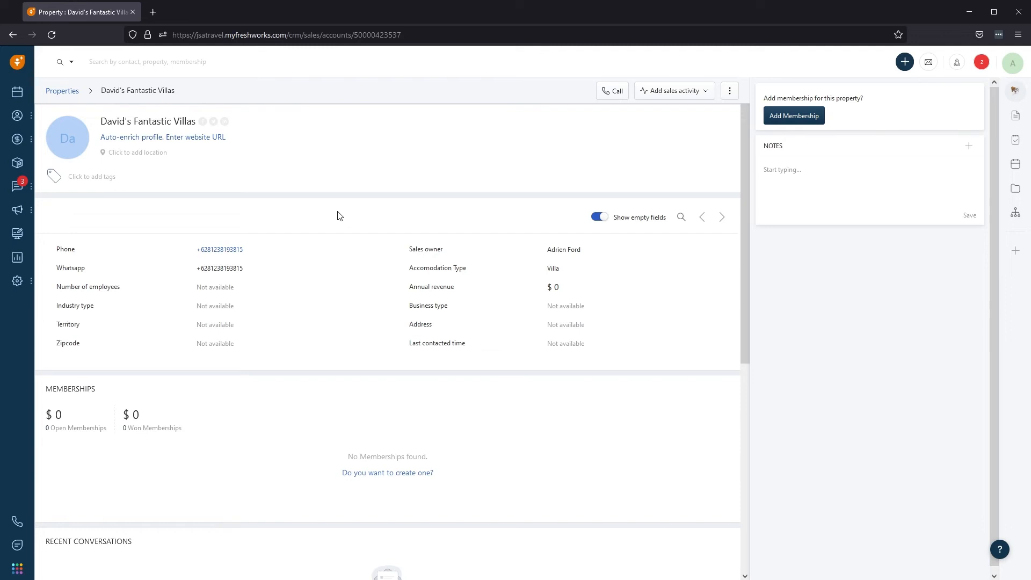
pyautogui.scroll(-2, 339, 216)
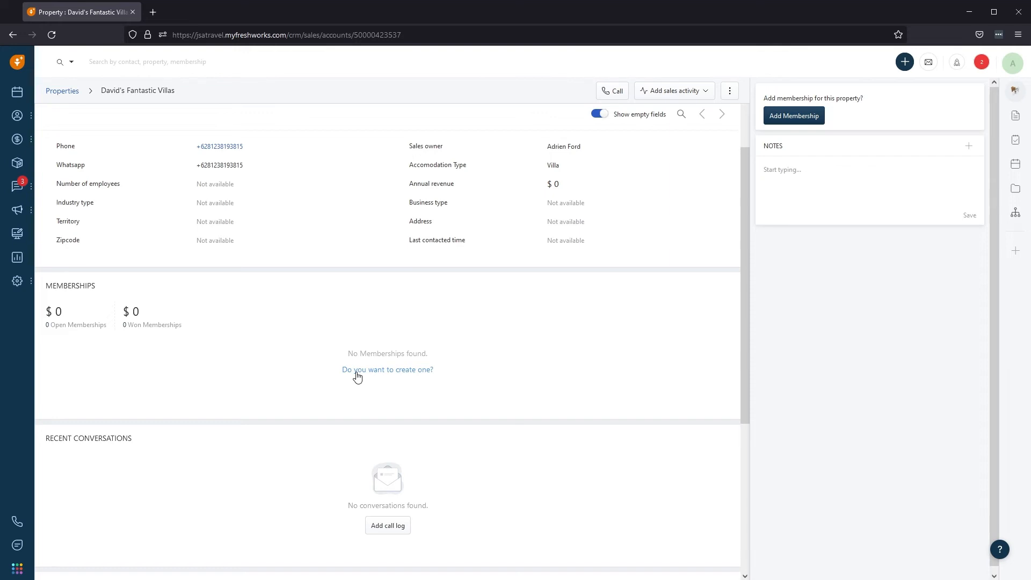
# Review the David's Fantastic Villas record, then show the Add sales activity choices.
pyautogui.scroll(-2, 359, 378)
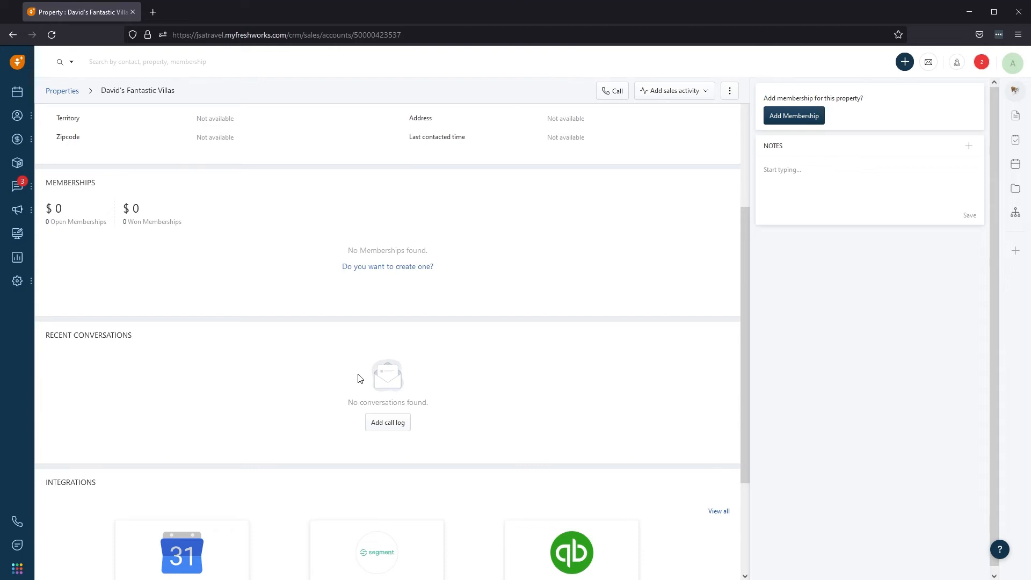
pyautogui.scroll(4, 360, 378)
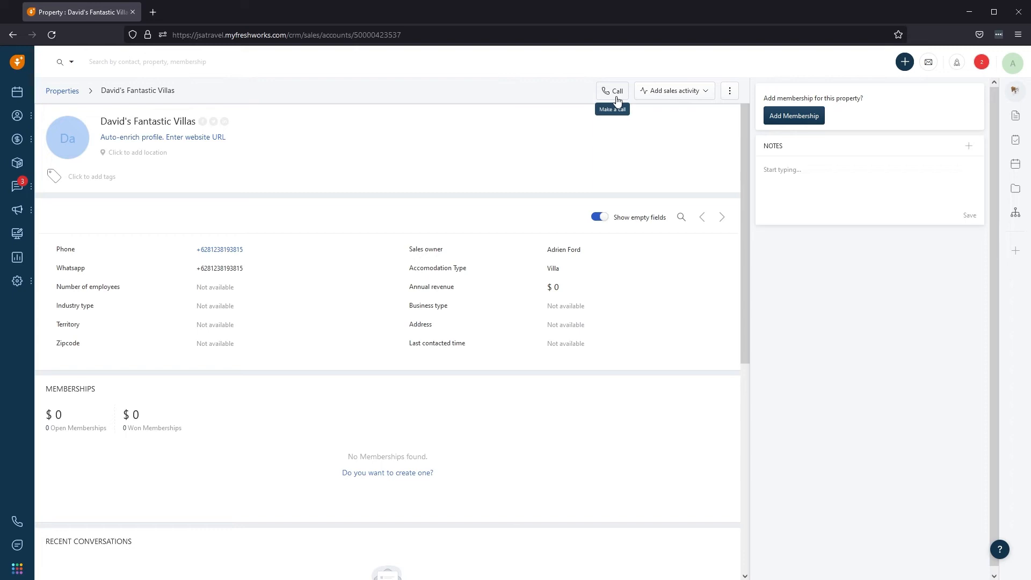
pyautogui.click(708, 96)
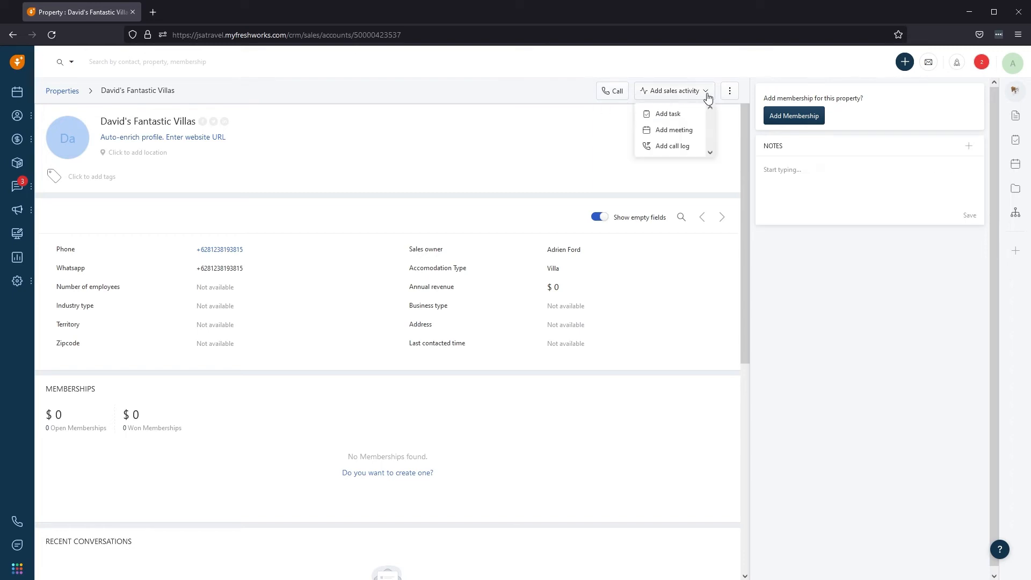
# Save a note reading 'Test Note' on the David's Fantastic Villas property.
pyautogui.click(689, 171)
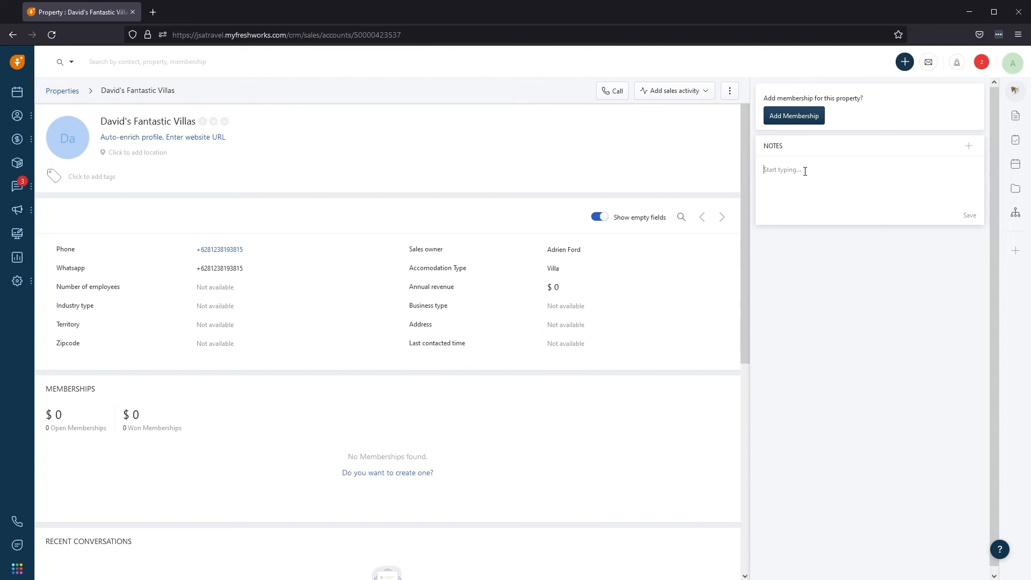
pyautogui.write('Test Note')
pyautogui.click(972, 217)
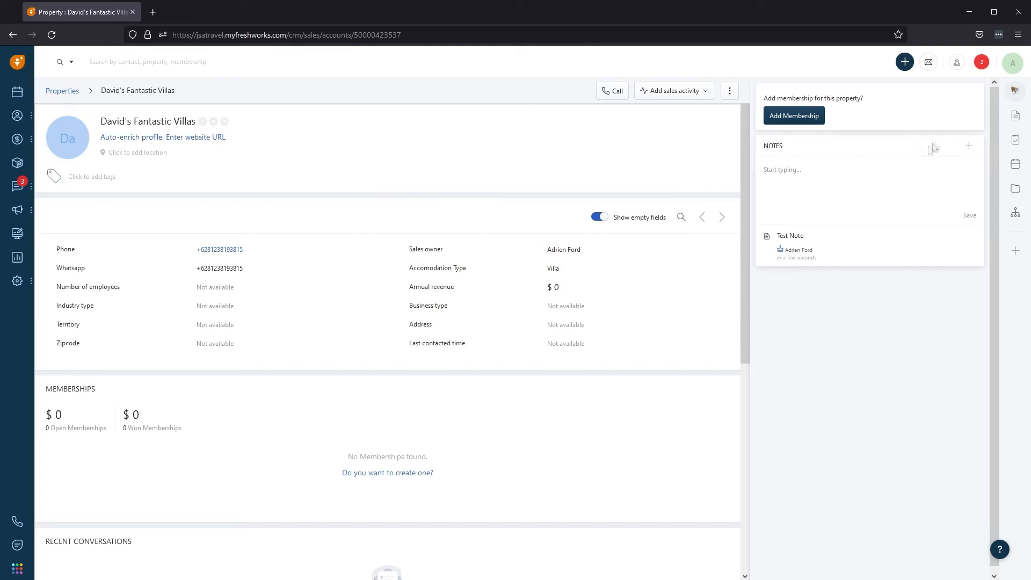
pyautogui.click(905, 63)
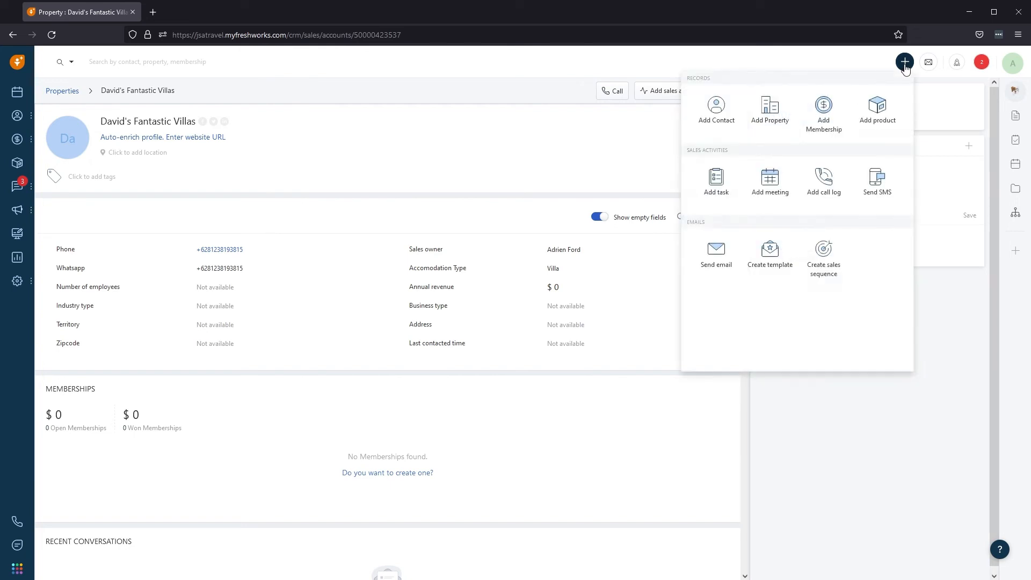
# Start a new contact and enter its first and last name.
pyautogui.click(906, 63)
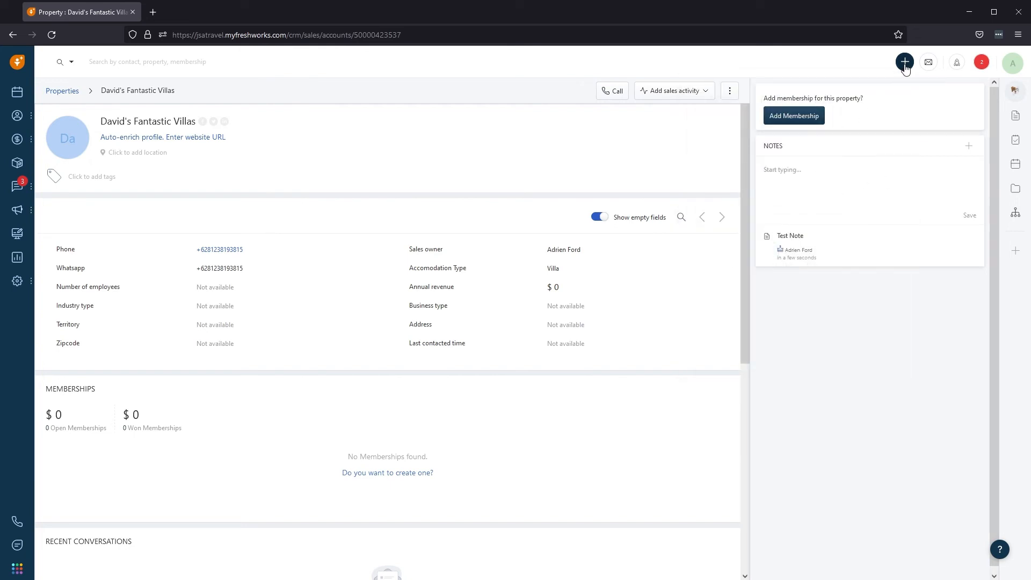
pyautogui.click(905, 63)
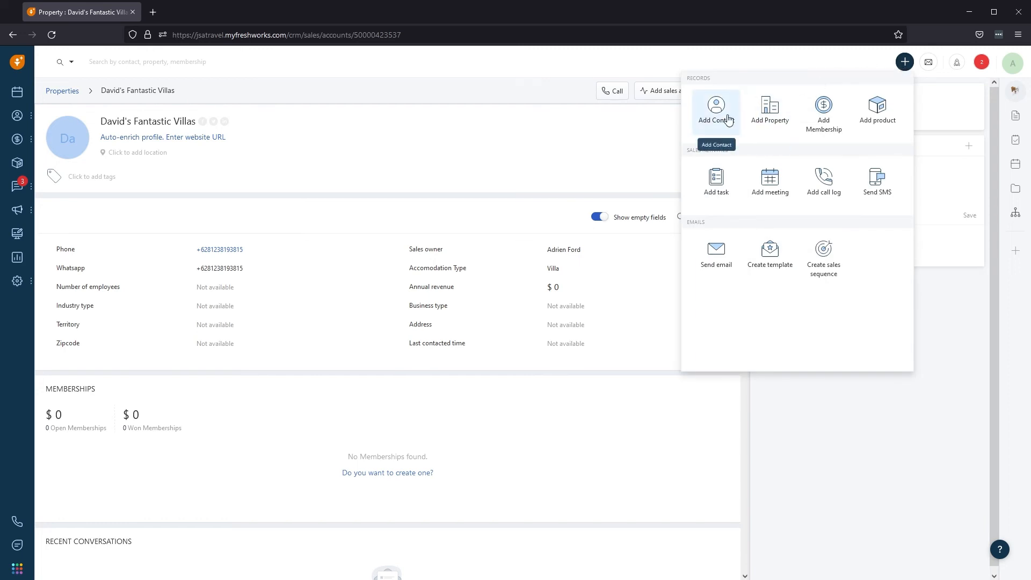
pyautogui.click(728, 120)
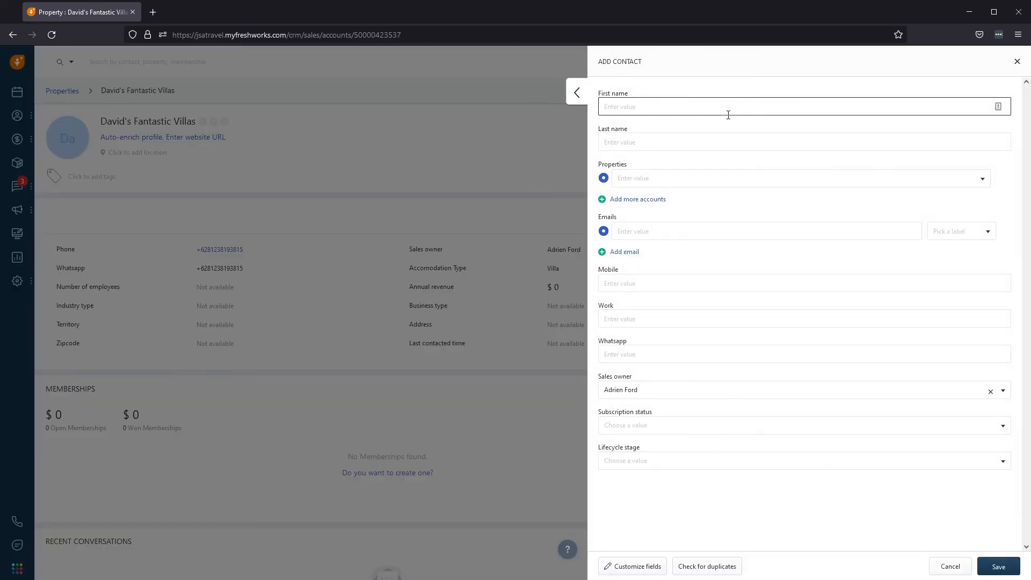
pyautogui.write('David')
pyautogui.press('Tab')
pyautogui.write('M')
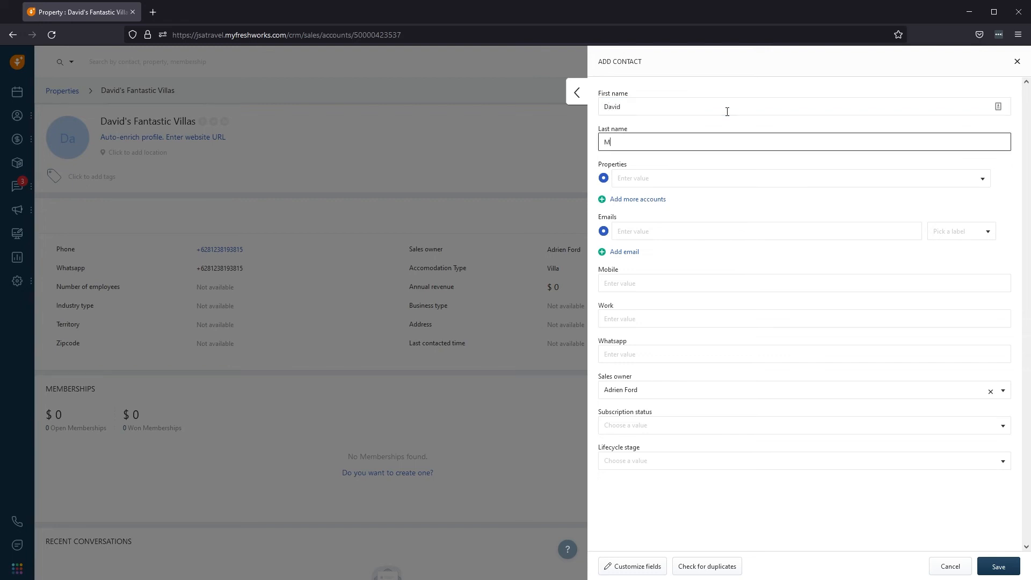
# Link the contact to David's Fantastic Villas and enter the contact's e-mail address.
pyautogui.click(705, 179)
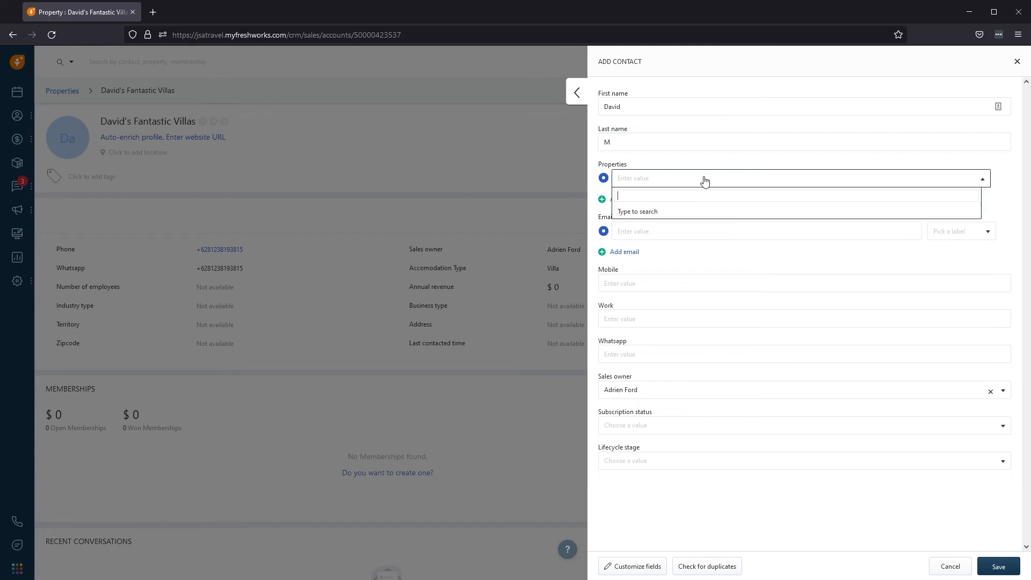
pyautogui.write('David')
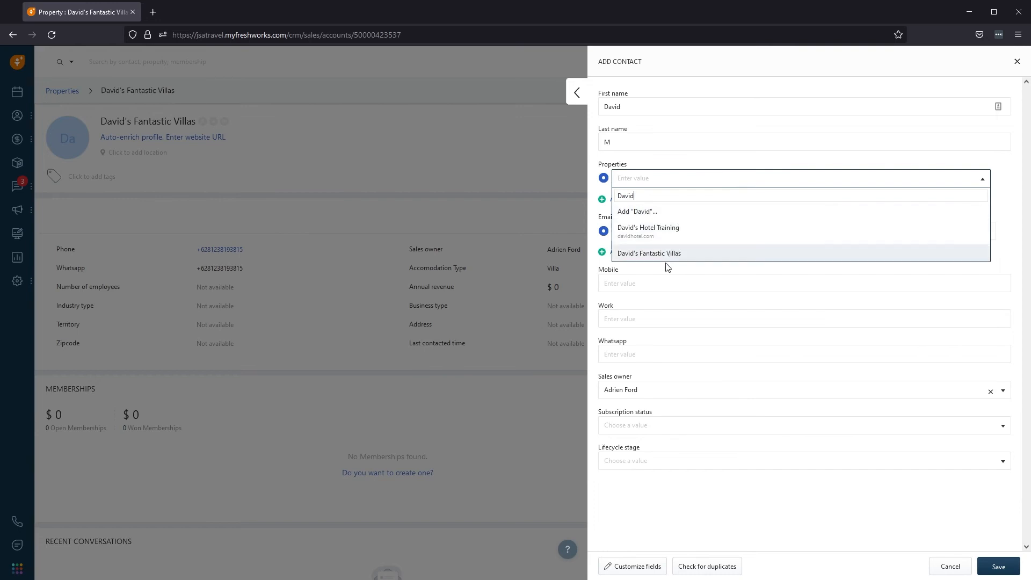
pyautogui.click(668, 259)
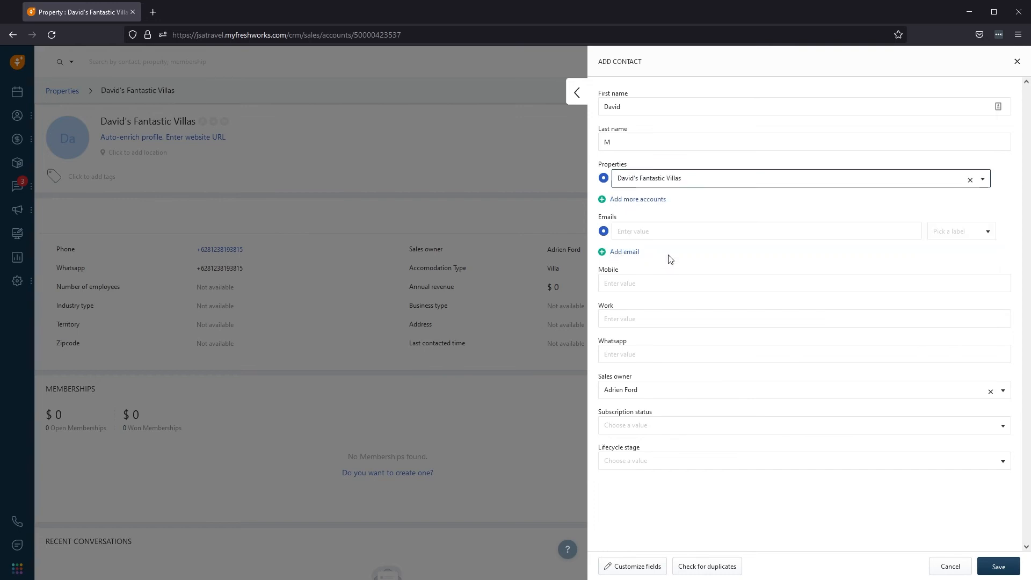
pyautogui.click(673, 232)
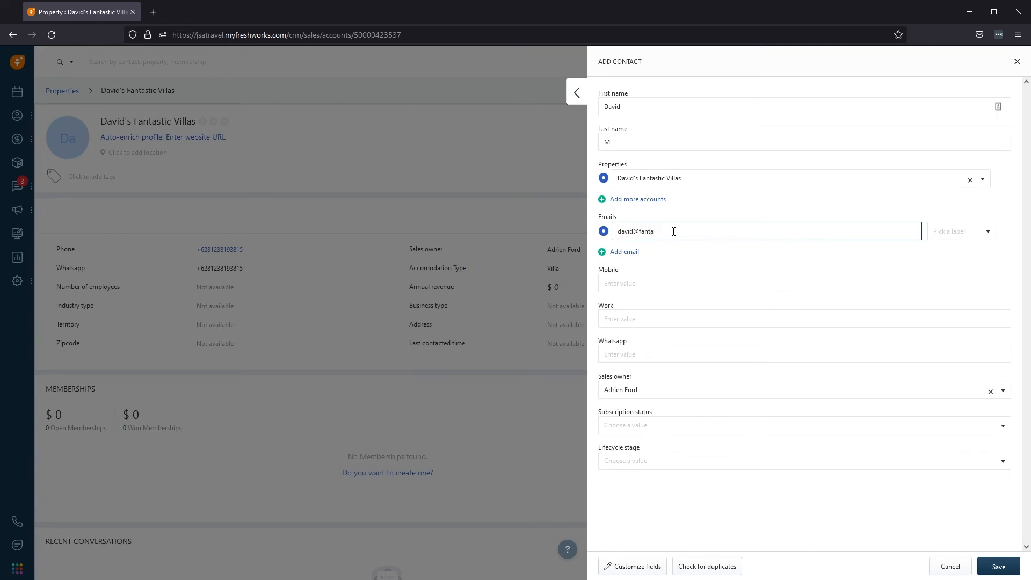
pyautogui.click(670, 281)
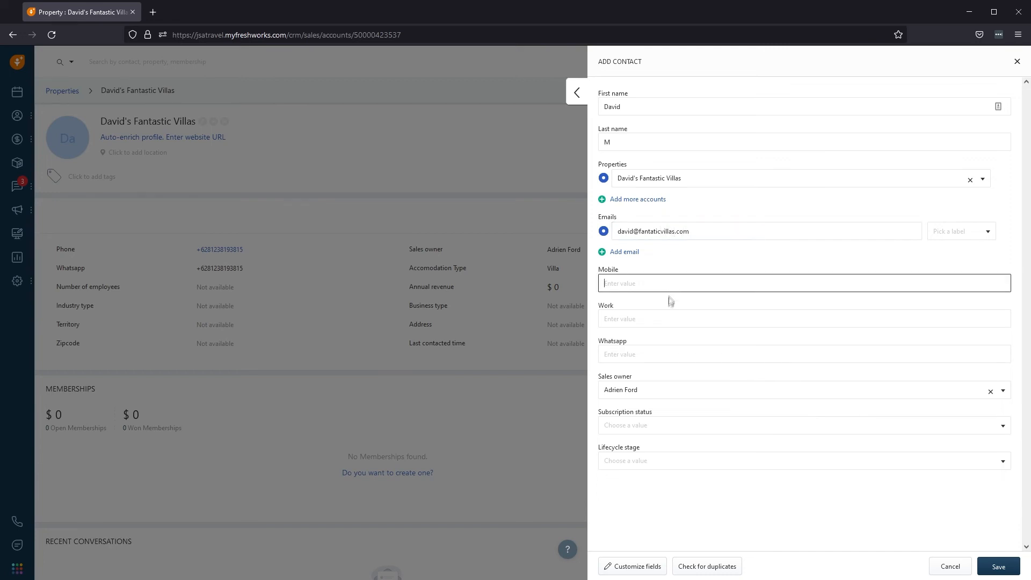
# Set lifecycle stage to Lead and status to Interested, then save the contact.
pyautogui.click(674, 461)
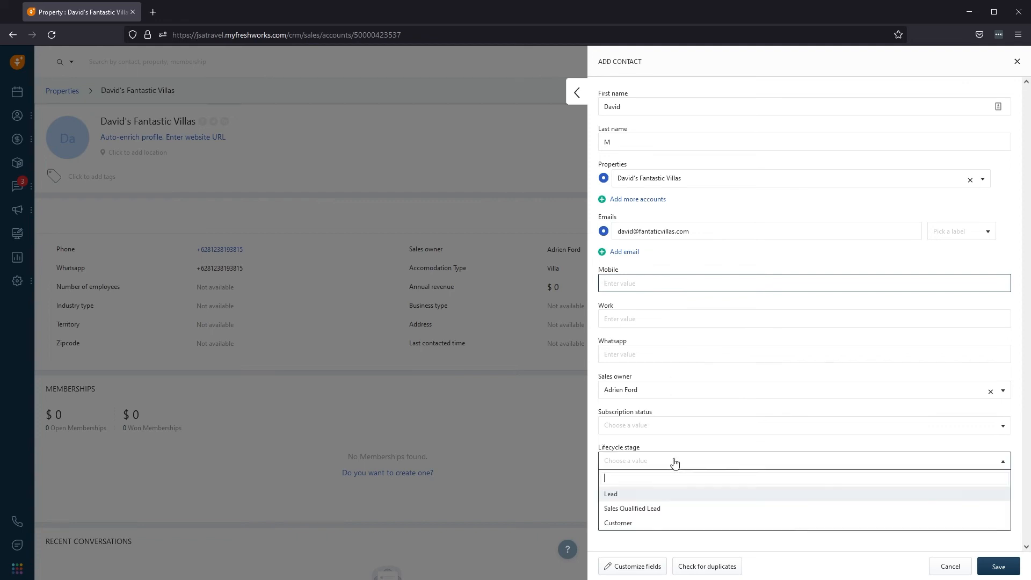
pyautogui.click(677, 497)
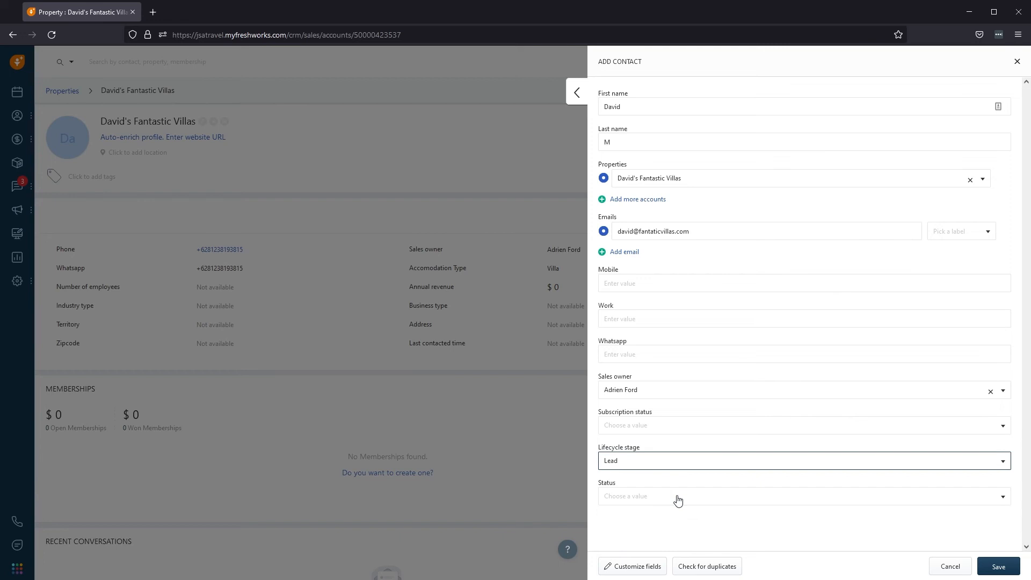
pyautogui.click(678, 500)
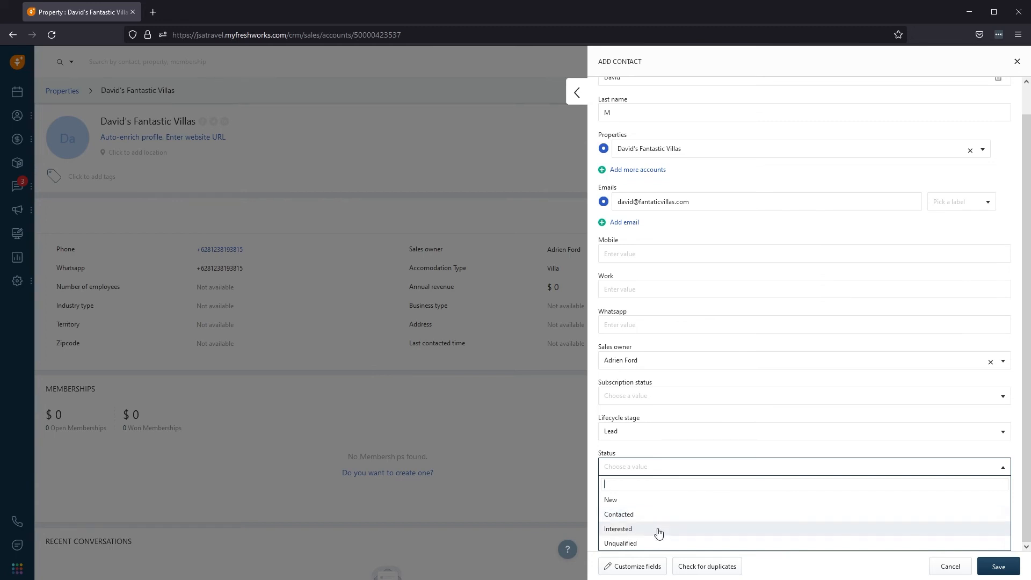
pyautogui.click(659, 529)
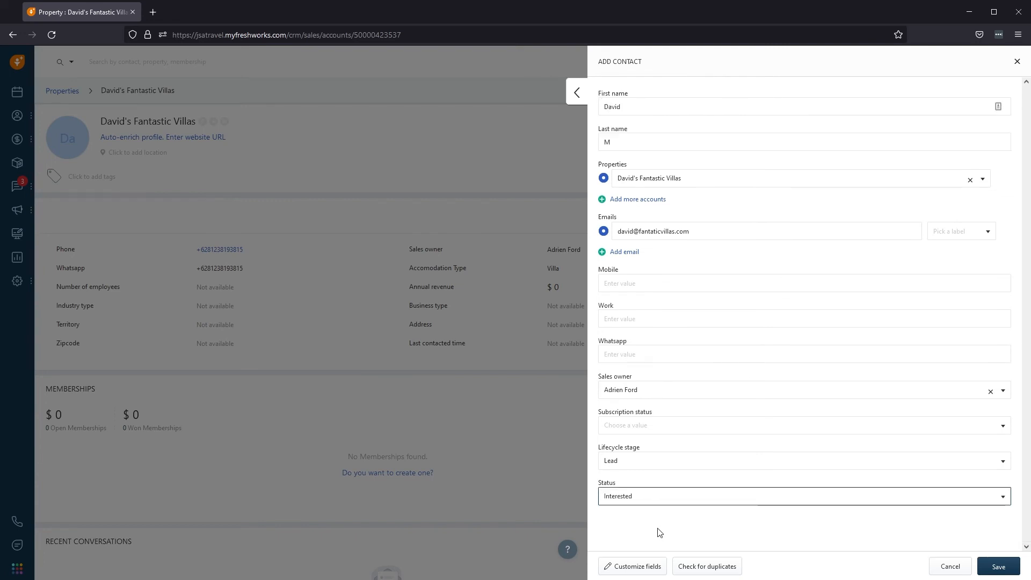
pyautogui.click(992, 572)
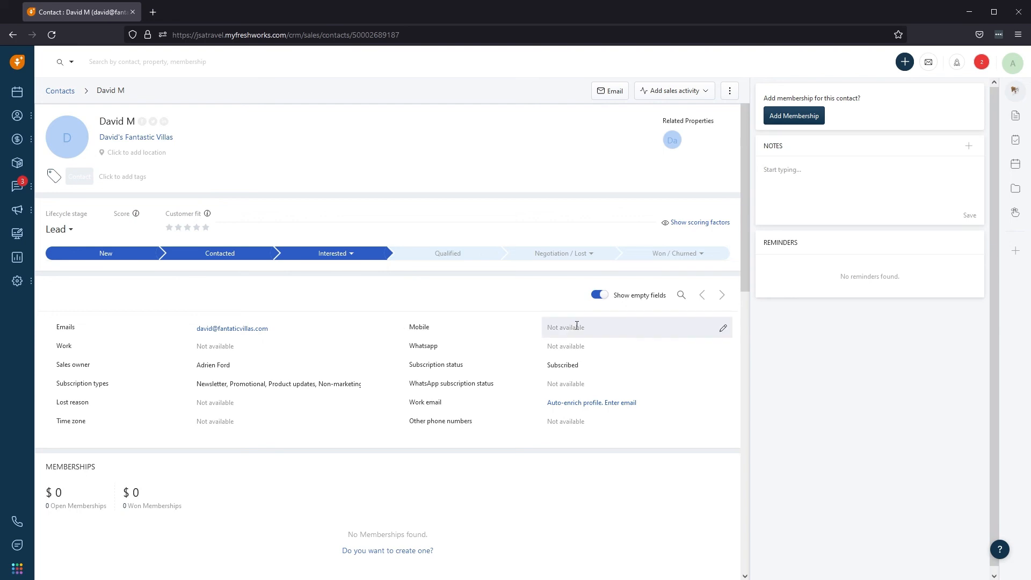
# Enter the contact's mobile phone number in the Mobile field and confirm it.
pyautogui.click(724, 329)
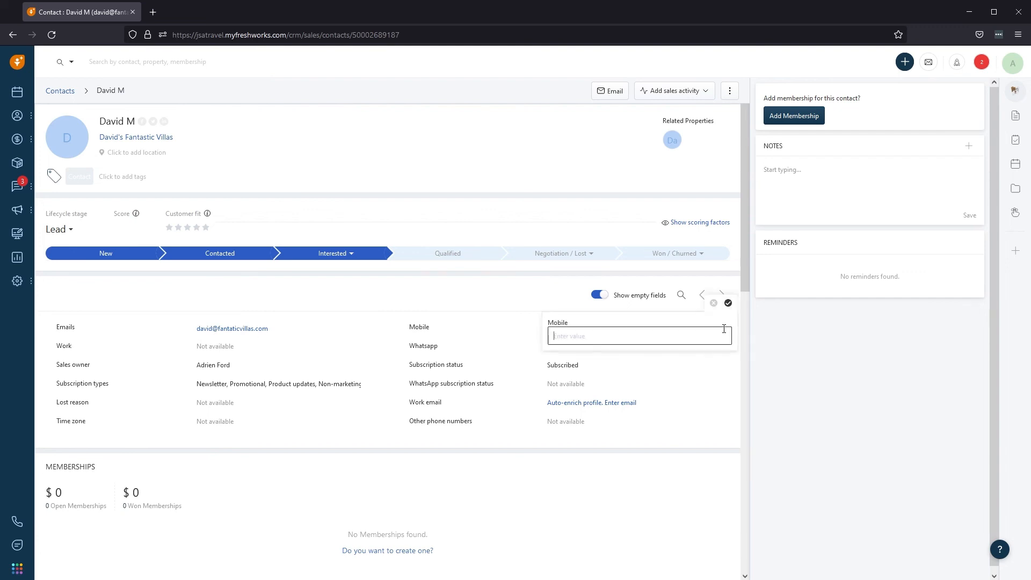
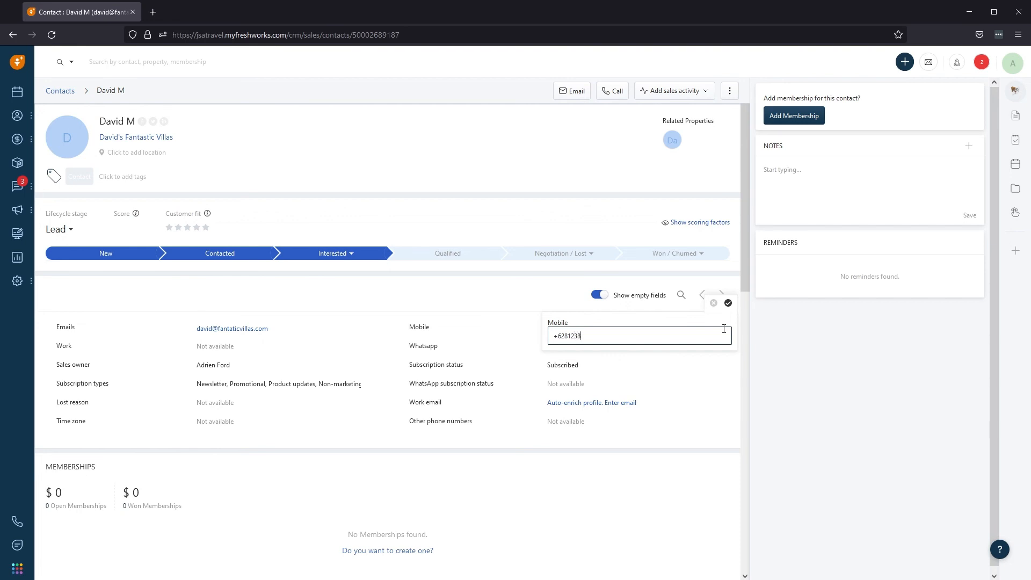
pyautogui.click(728, 303)
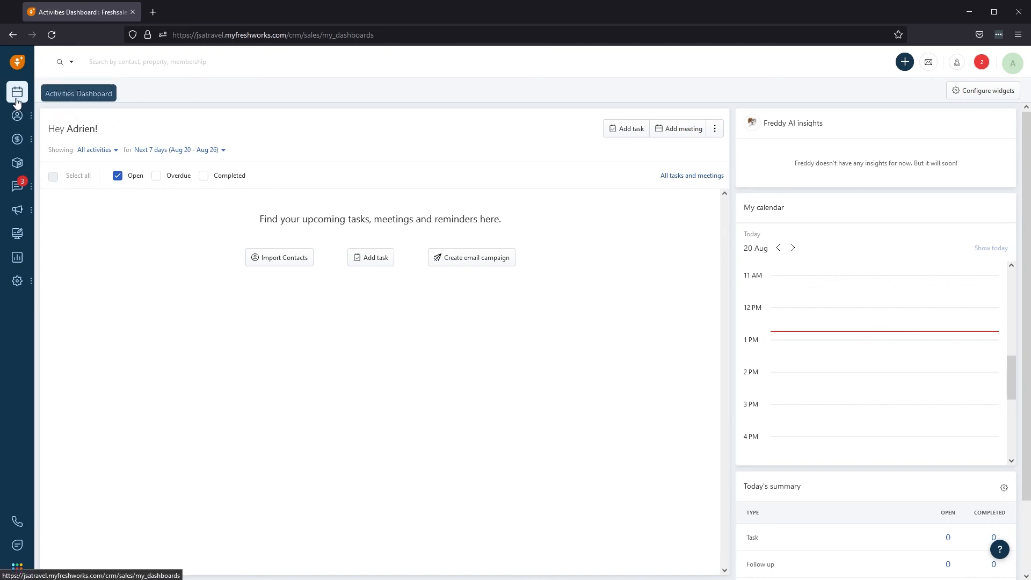
# Go to the Properties list and show its saved views panel.
pyautogui.moveTo(17, 121)
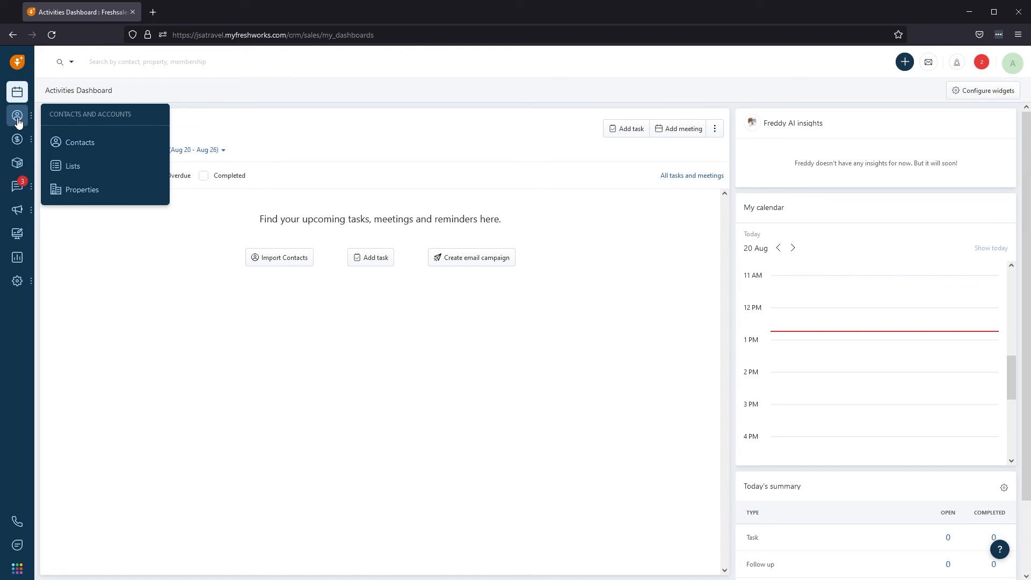
pyautogui.click(79, 193)
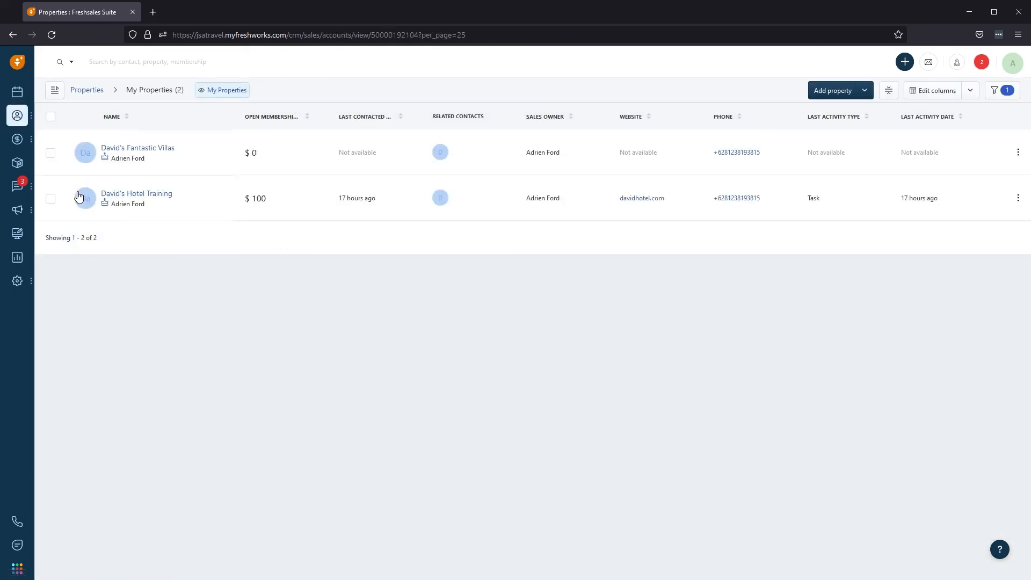
pyautogui.moveTo(78, 197)
pyautogui.click(165, 94)
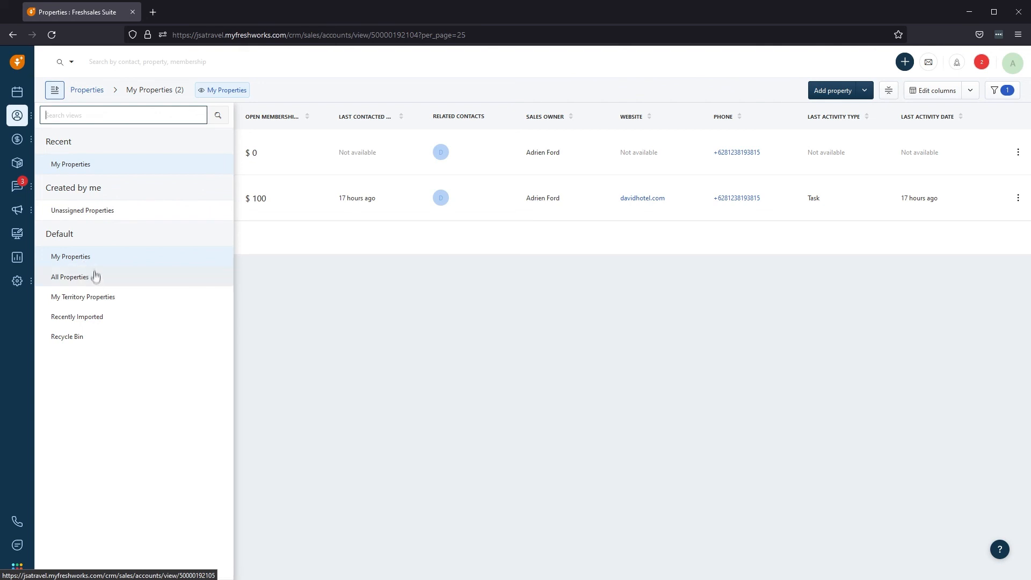
pyautogui.click(94, 261)
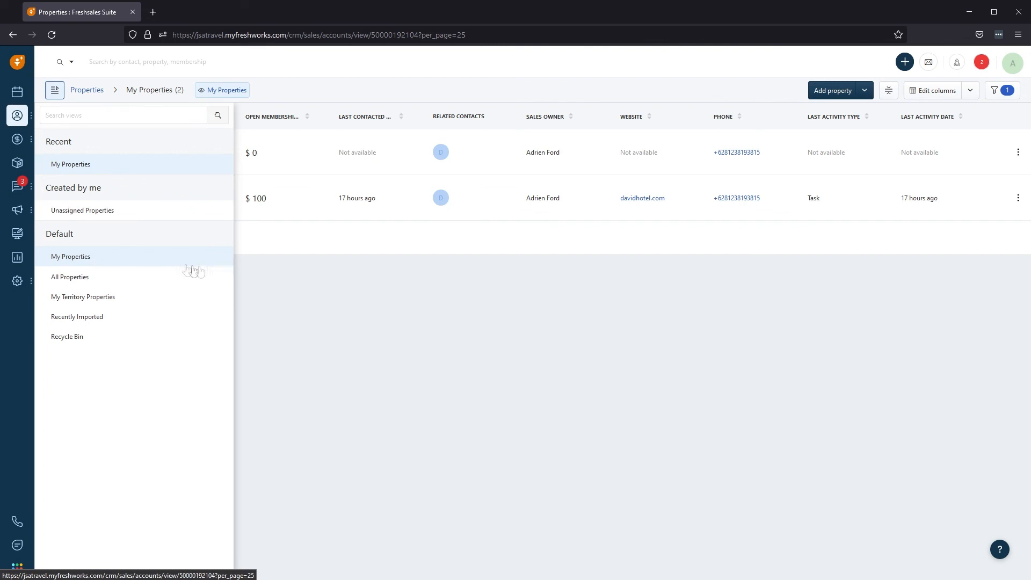
# Dismiss the saved views panel and bring up the Properties table's column chooser.
pyautogui.click(304, 283)
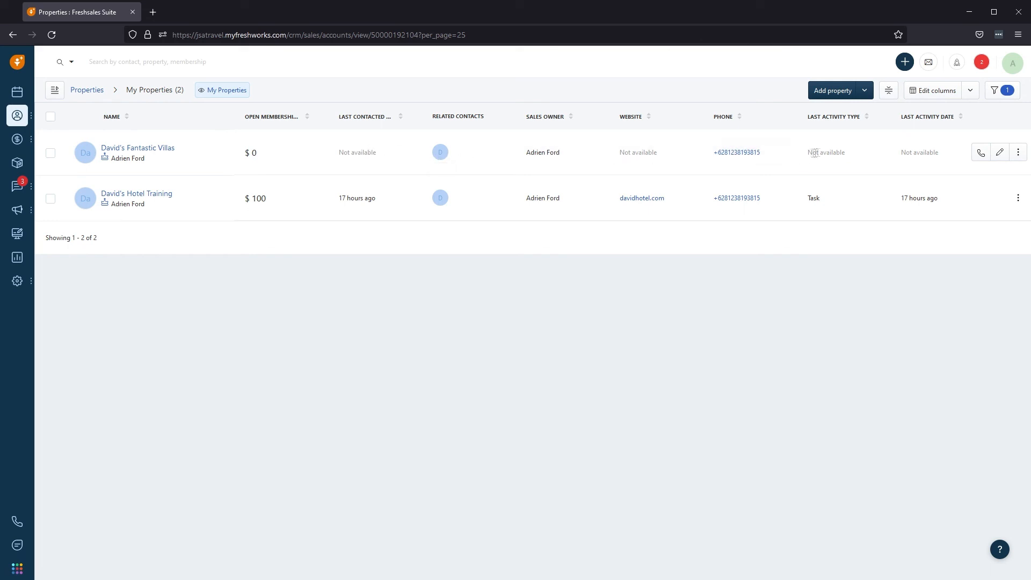
pyautogui.click(937, 91)
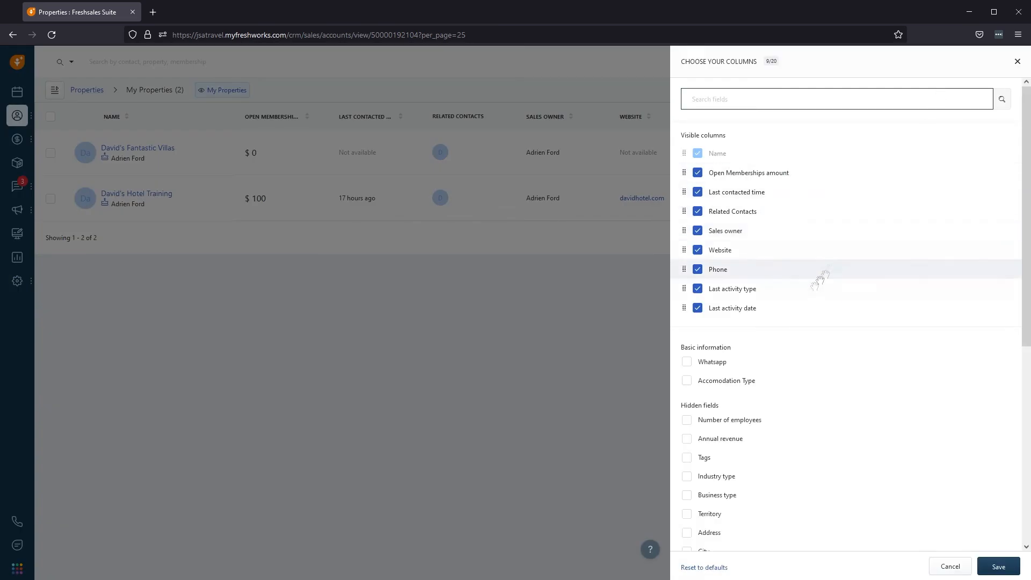
# Tick the Created by and Created at columns in the column chooser.
pyautogui.scroll(-2, 772, 356)
pyautogui.scroll(-6, 771, 356)
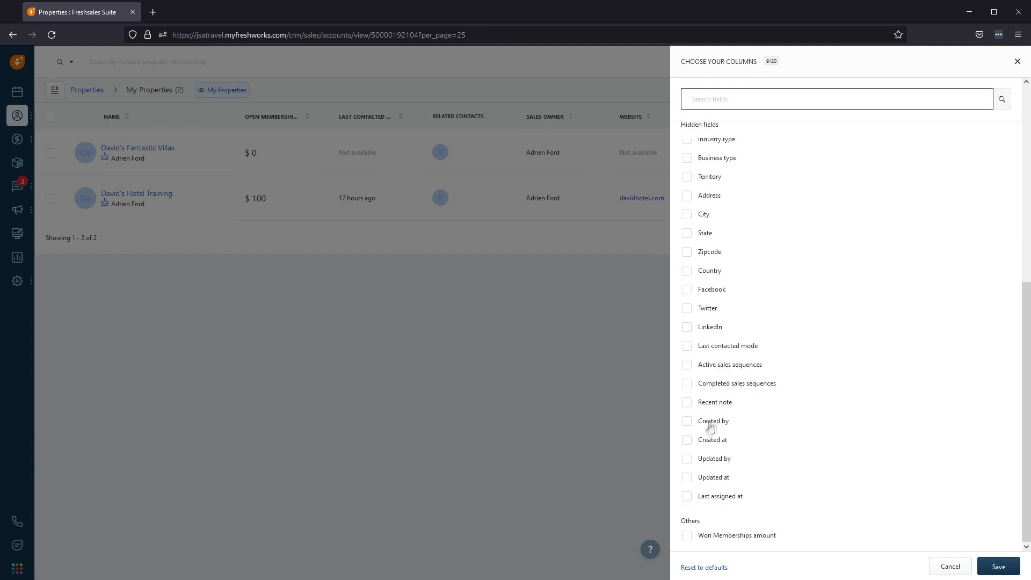
pyautogui.click(687, 424)
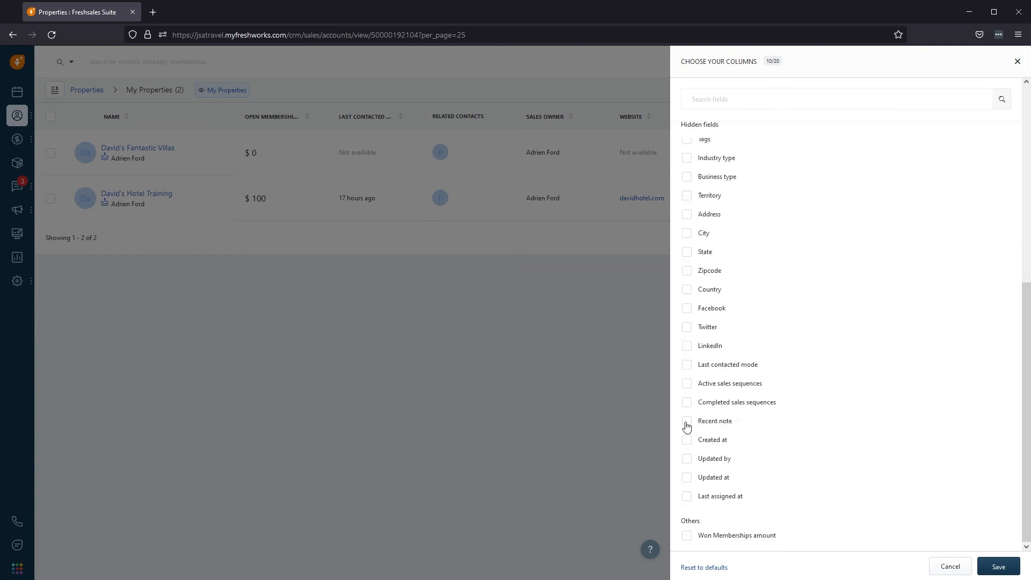
pyautogui.click(686, 445)
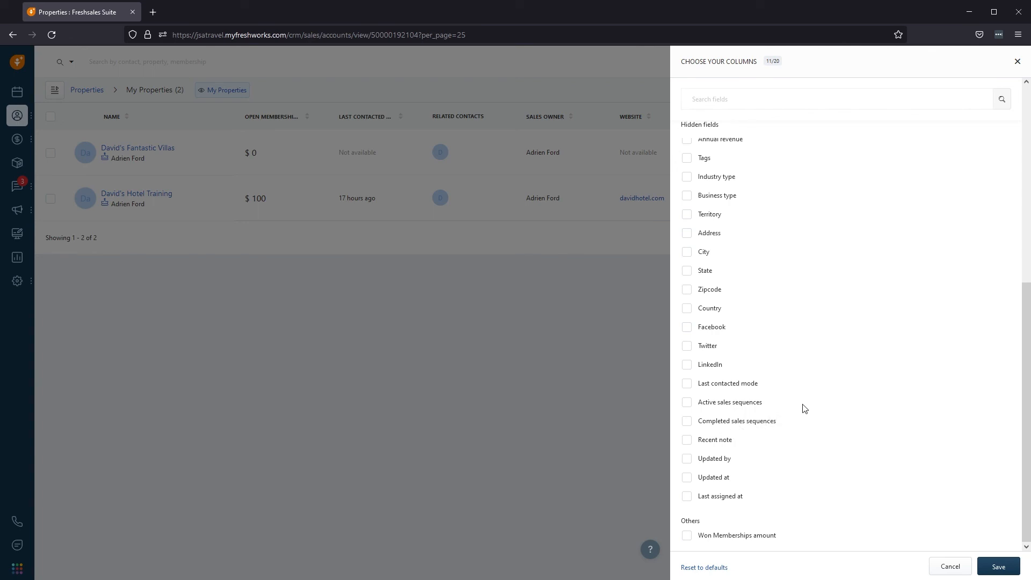
# Place Created by and Created at right after Phone, save, and open David's Fantastic Villas.
pyautogui.scroll(3, 805, 407)
pyautogui.scroll(3, 804, 407)
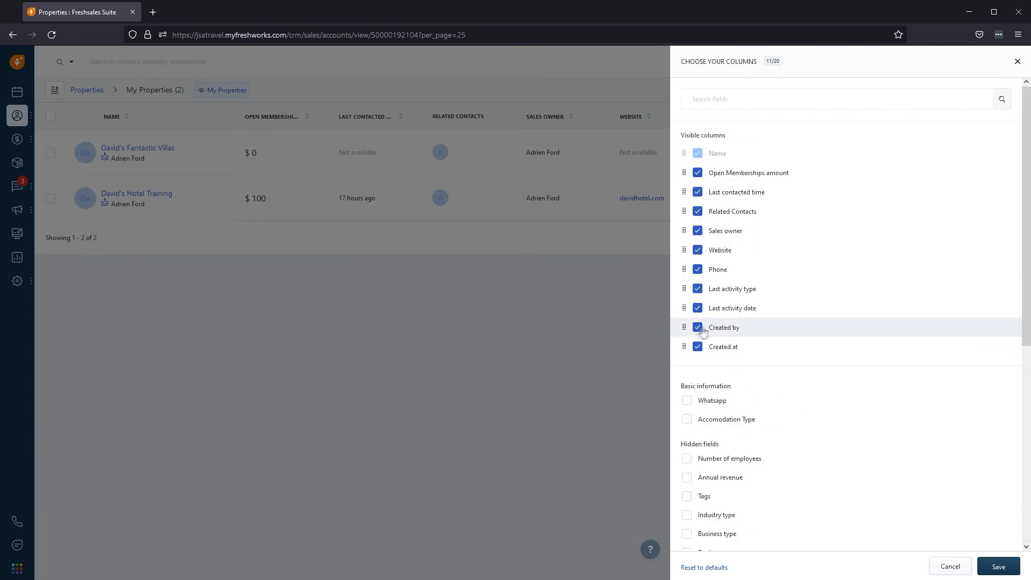
pyautogui.moveTo(685, 327); pyautogui.dragTo(680, 288)
pyautogui.moveTo(682, 348); pyautogui.dragTo(681, 306)
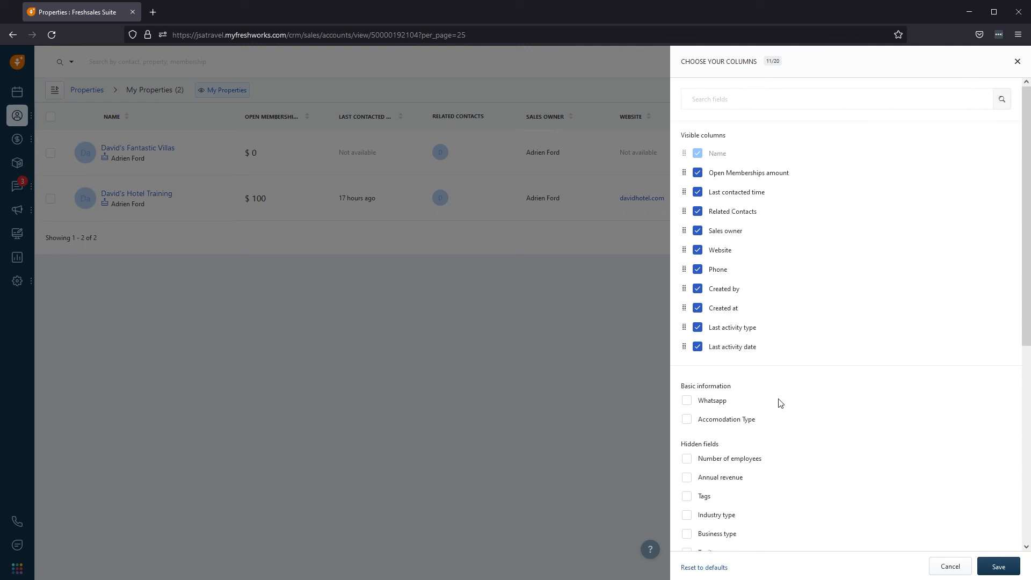
pyautogui.click(996, 569)
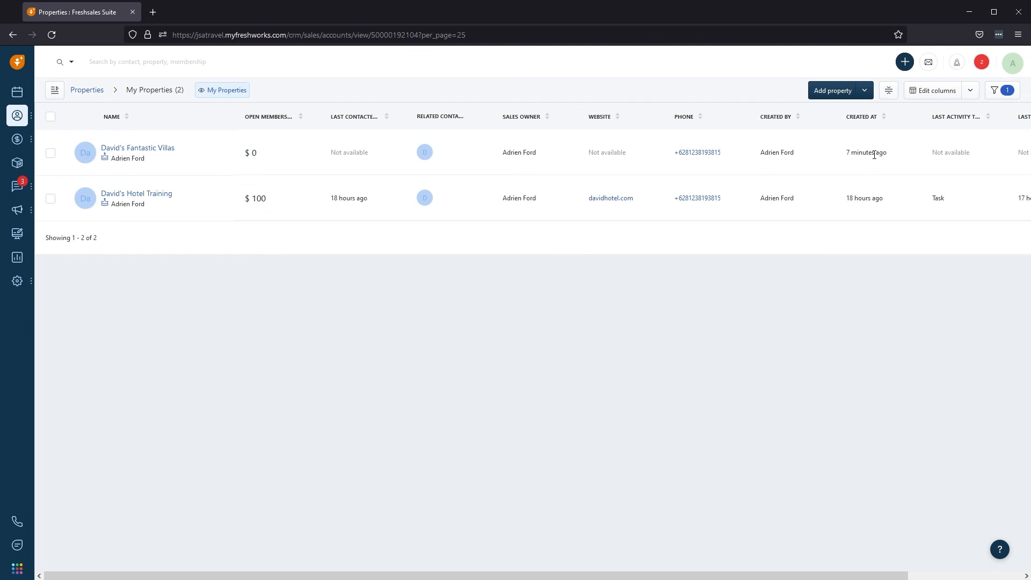
pyautogui.click(138, 150)
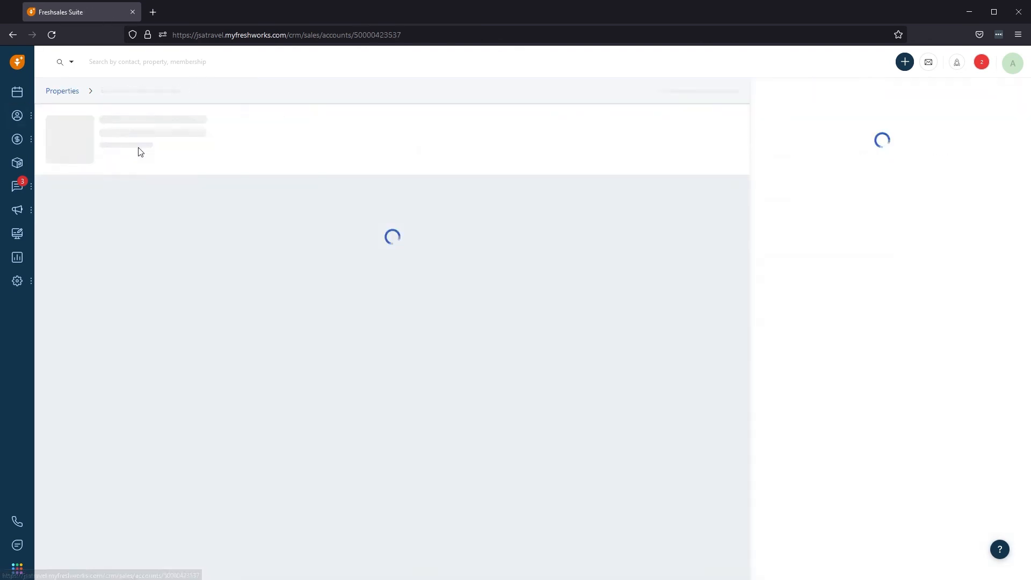